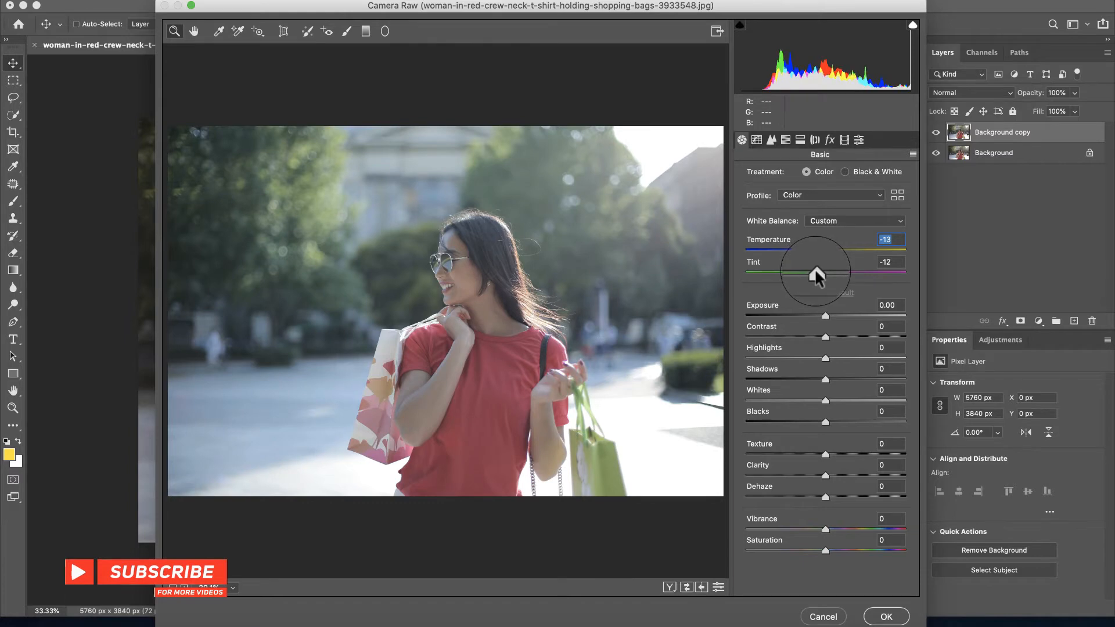
Step: Set Basic adjustments to Temperature -1, Contrast +29, Highlights -18, Shadows -21, Whites +24, Blacks -8, Texture -3 and Dehaze +18
{"action": "left_click_drag", "start_coordinate": [810, 249], "coordinate": [825, 251]}
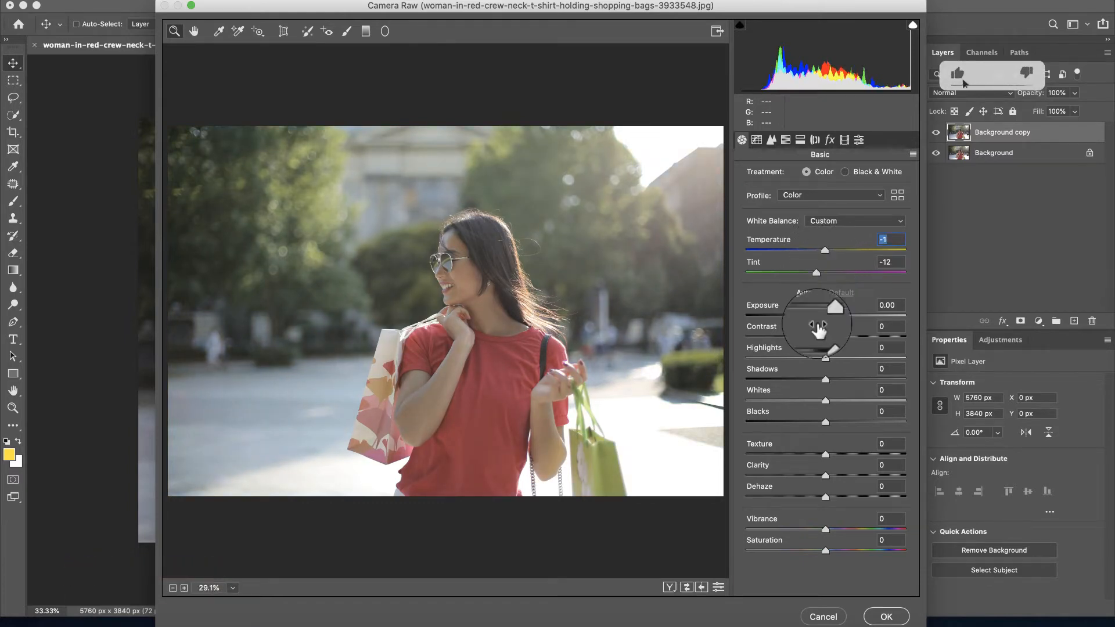
{"action": "left_click_drag", "start_coordinate": [826, 336], "coordinate": [823, 455]}
{"action": "left_click_drag", "start_coordinate": [819, 496], "coordinate": [839, 497]}
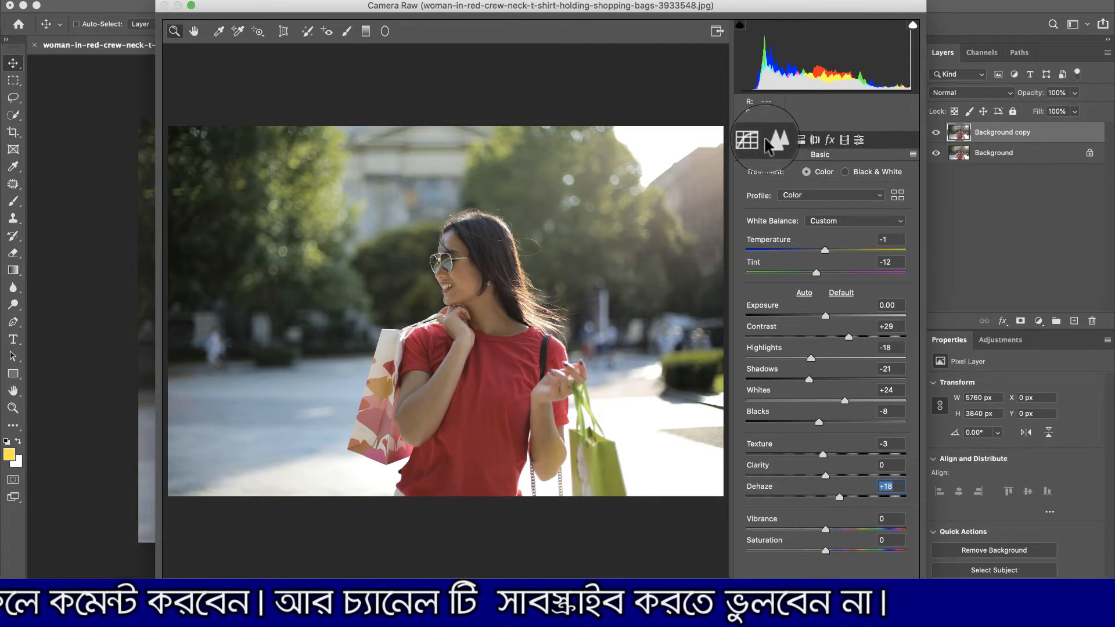
Step: Set the Detail adjustments to a sharpening amount of 31 and a luminance noise reduction of 23
{"action": "left_click", "coordinate": [772, 139]}
{"action": "left_click_drag", "start_coordinate": [750, 200], "coordinate": [778, 196]}
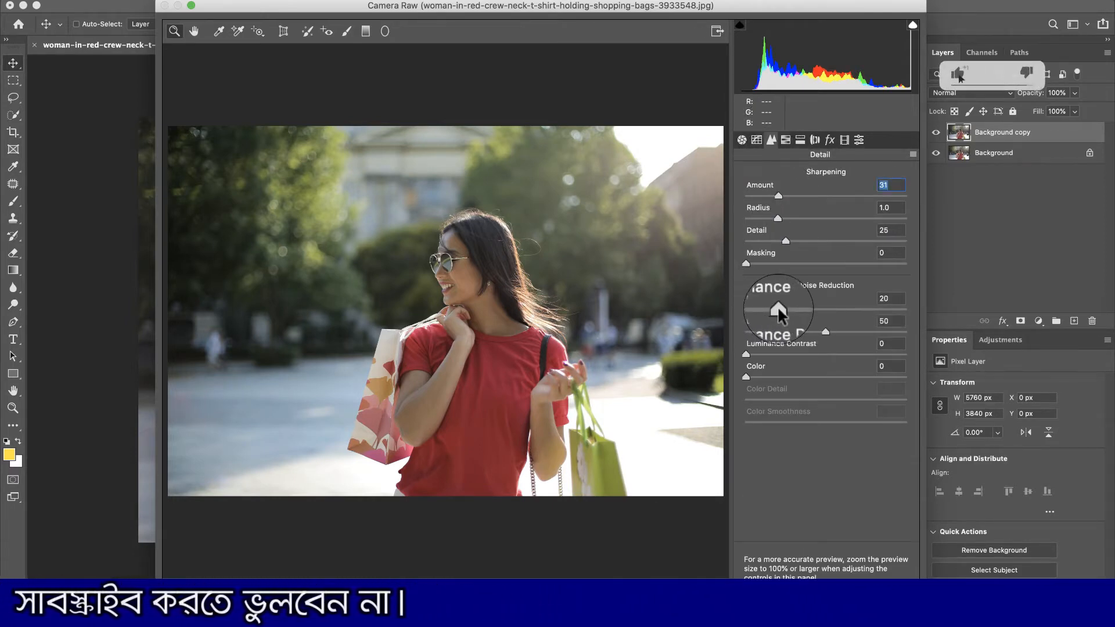
{"action": "left_click_drag", "start_coordinate": [778, 308], "coordinate": [783, 307]}
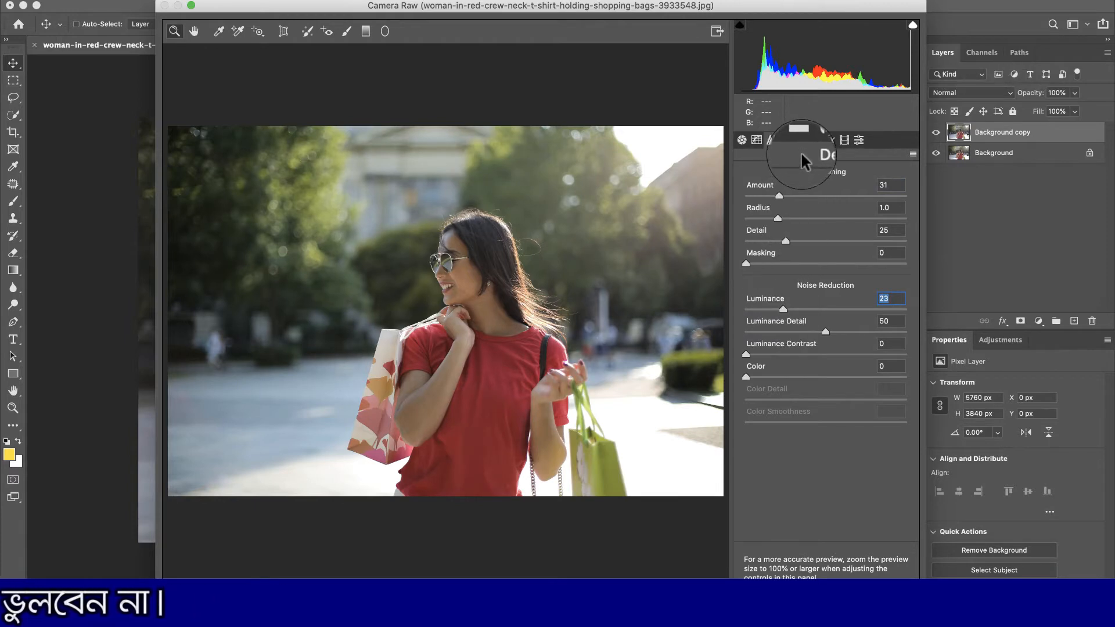
Step: Raise the HSL saturation of the Greens to +17
{"action": "left_click", "coordinate": [786, 139]}
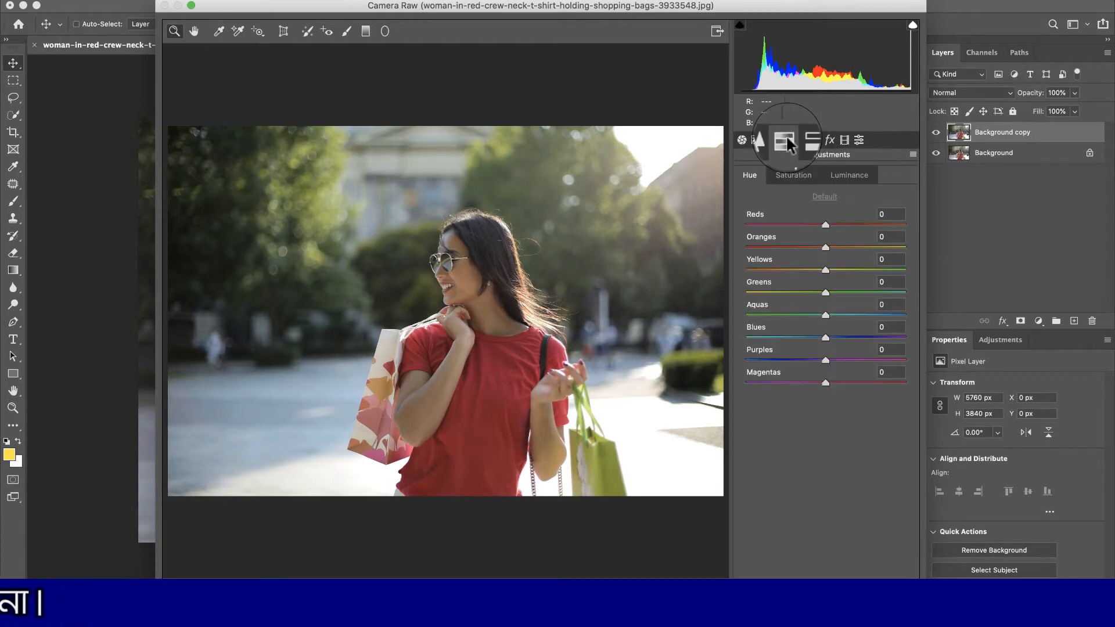
{"action": "left_click", "coordinate": [791, 176]}
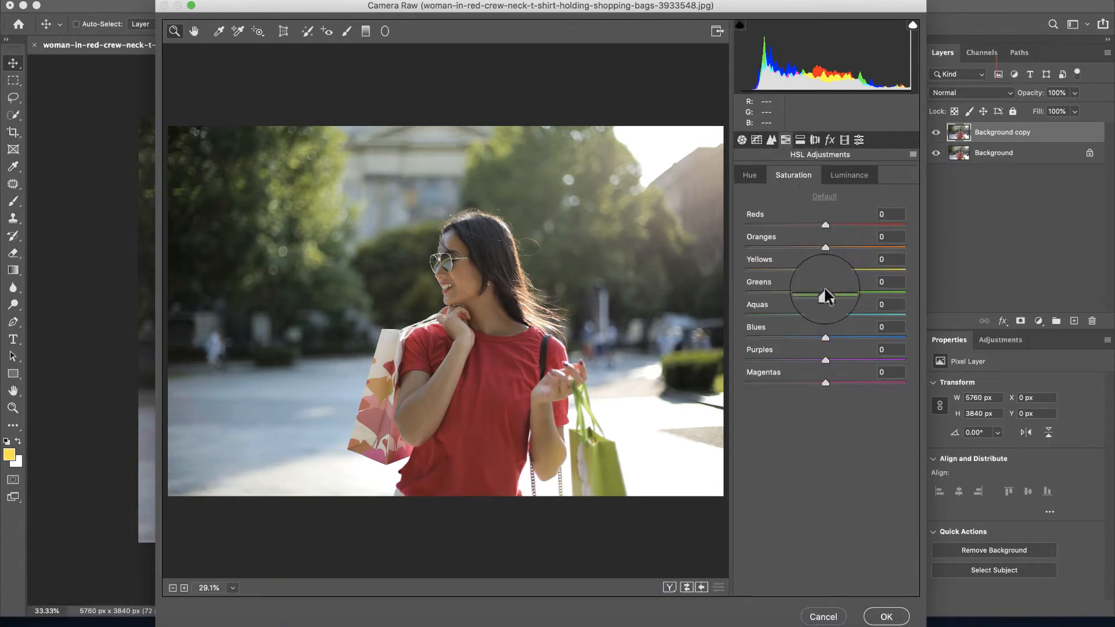
{"action": "left_click_drag", "start_coordinate": [826, 297], "coordinate": [852, 270]}
Step: Set the HSL hues to Oranges +13, Yellows +25, Greens -5 and Aquas -34, and the Yellows saturation to -13
{"action": "left_click", "coordinate": [750, 176]}
{"action": "left_click_drag", "start_coordinate": [825, 316], "coordinate": [798, 315]}
{"action": "left_click_drag", "start_coordinate": [819, 250], "coordinate": [846, 271]}
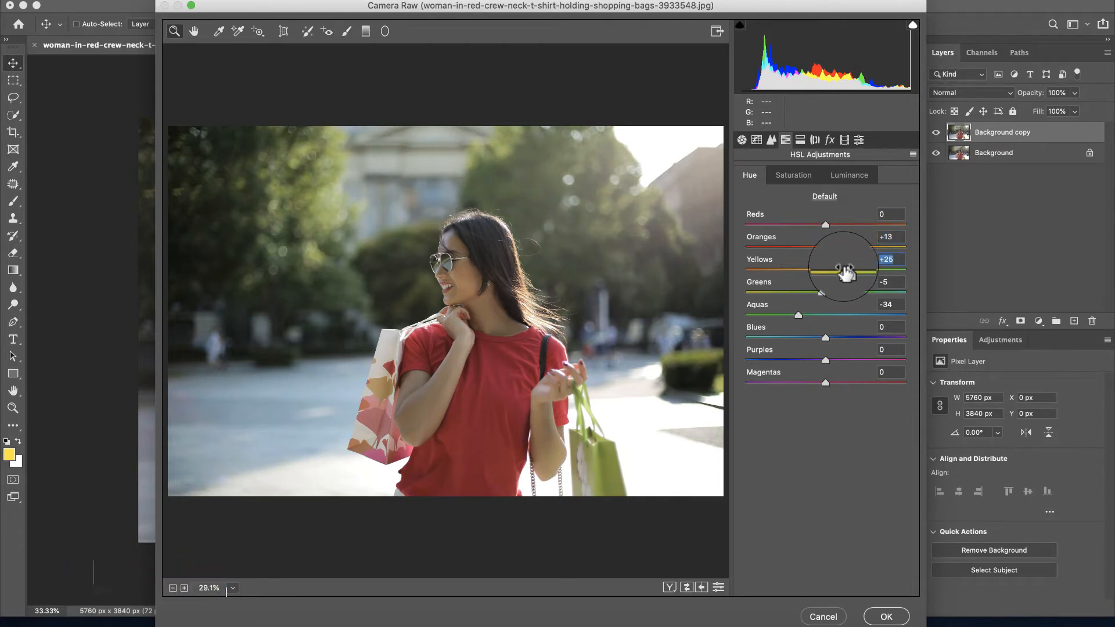
{"action": "left_click_drag", "start_coordinate": [830, 223], "coordinate": [830, 223]}
{"action": "left_click", "coordinate": [795, 175]}
{"action": "mouse_move", "coordinate": [826, 270]}
{"action": "left_mouse_down"}
{"action": "mouse_move", "coordinate": [823, 255]}
{"action": "mouse_move", "coordinate": [796, 270]}
{"action": "mouse_move", "coordinate": [815, 269]}
{"action": "left_mouse_up"}
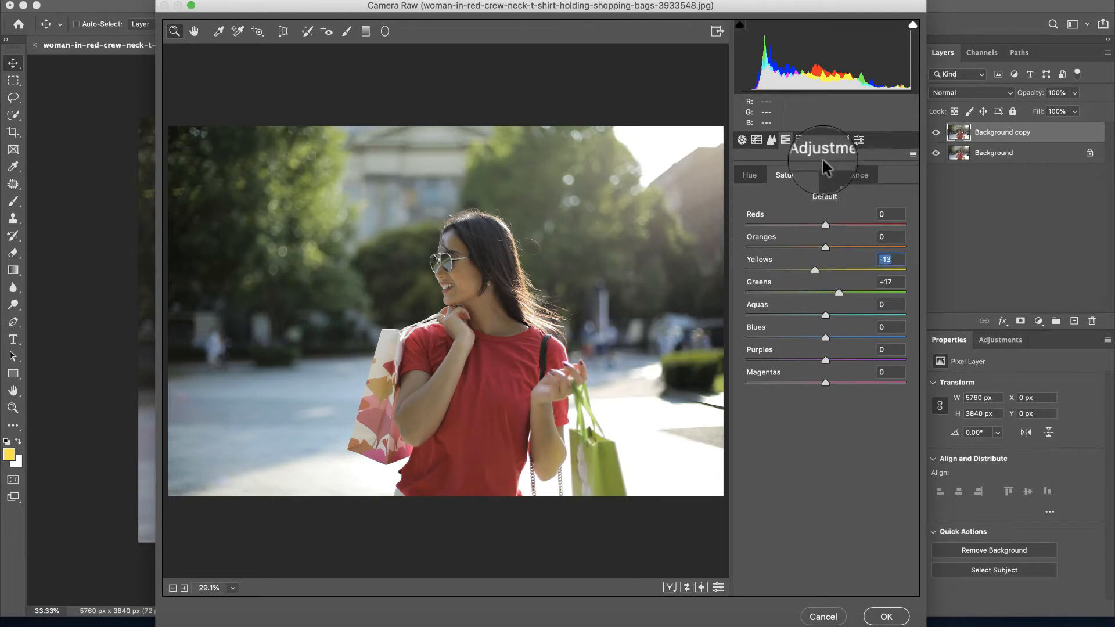
Step: Apply split toning with highlights at hue 53 and saturation 17, shadows at hue 14 and saturation 30, and balance -3
{"action": "left_click", "coordinate": [800, 141]}
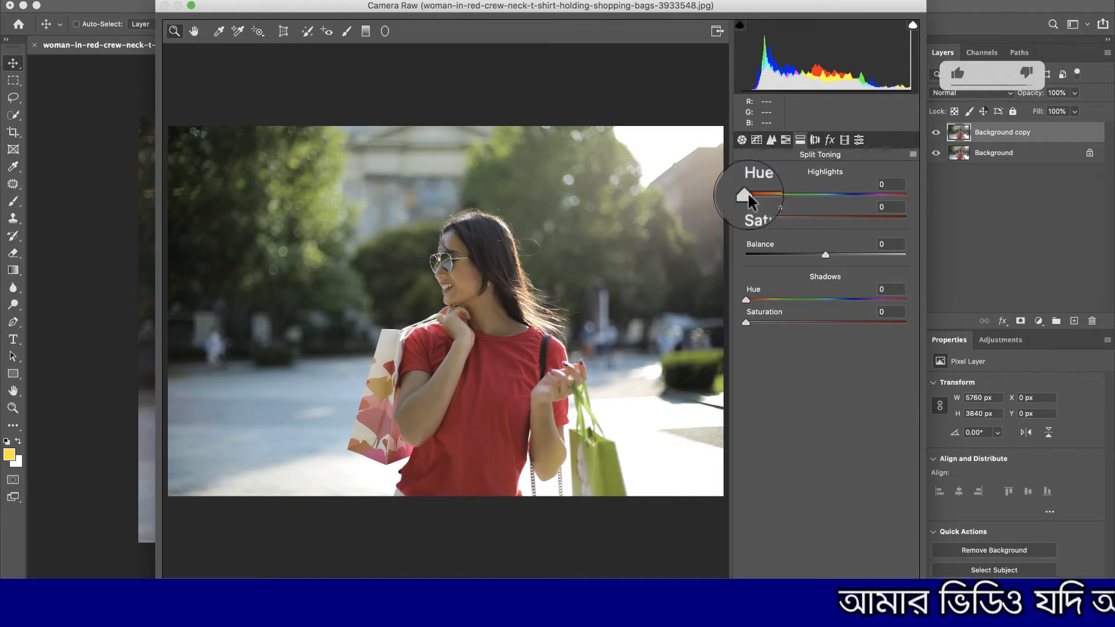
{"action": "left_click_drag", "start_coordinate": [736, 195], "coordinate": [773, 195]}
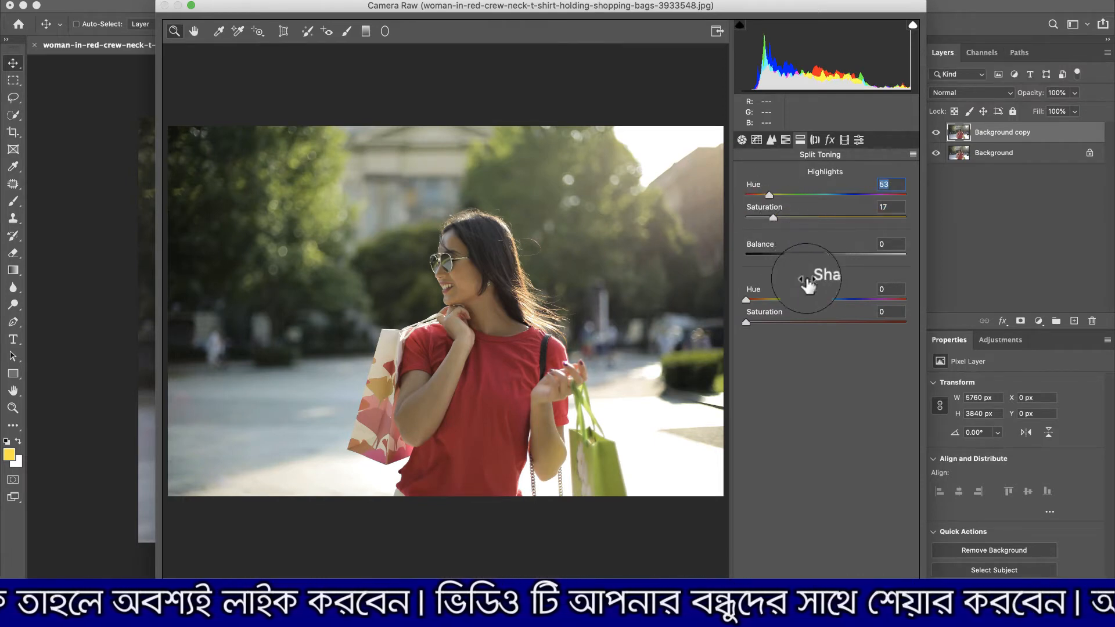
{"action": "left_click_drag", "start_coordinate": [748, 301], "coordinate": [798, 325]}
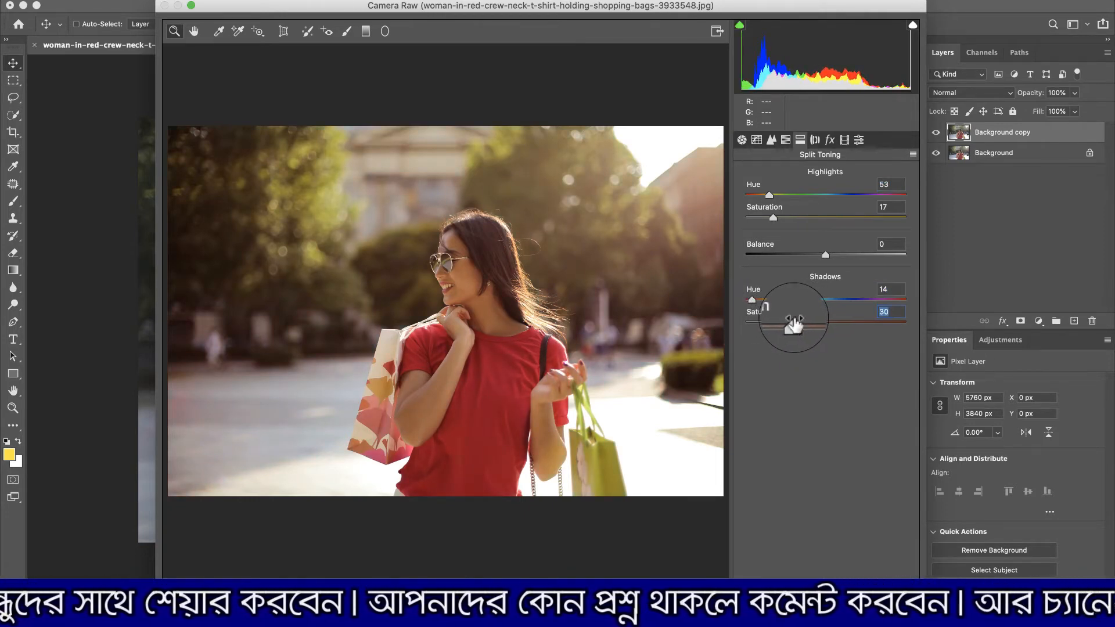
{"action": "mouse_move", "coordinate": [827, 258]}
{"action": "left_mouse_down"}
{"action": "mouse_move", "coordinate": [806, 258]}
{"action": "mouse_move", "coordinate": [841, 259]}
{"action": "left_mouse_up"}
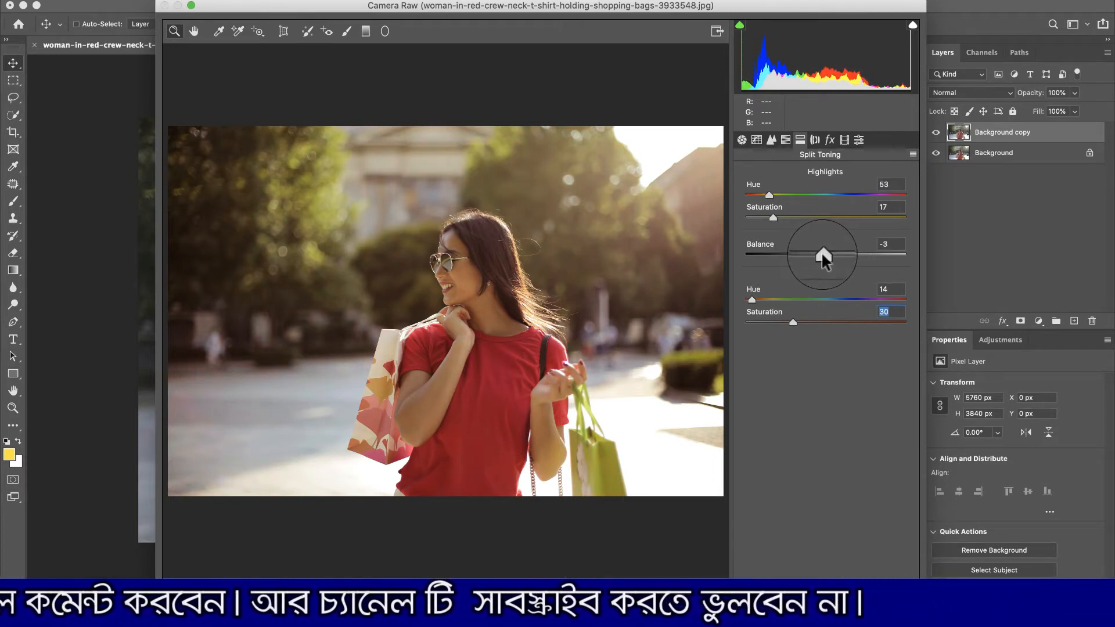
Step: In the camera calibration, set Red Primary to hue +100 and saturation -40, and Green Primary to hue +25 and saturation -59
{"action": "left_click", "coordinate": [816, 142]}
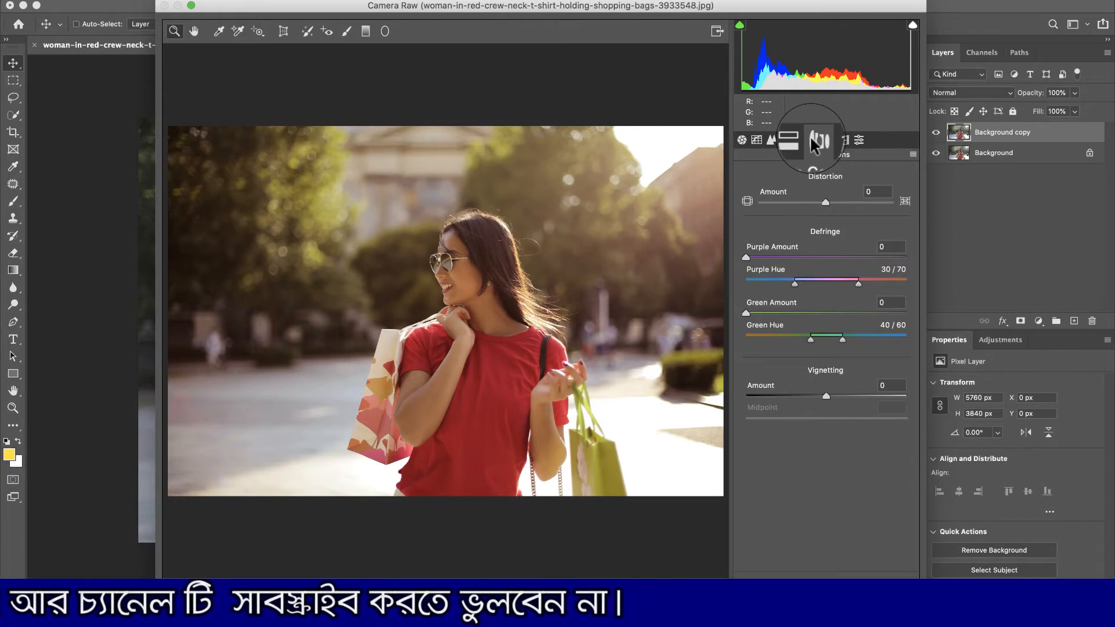
{"action": "left_click", "coordinate": [823, 140]}
{"action": "left_click", "coordinate": [845, 138]}
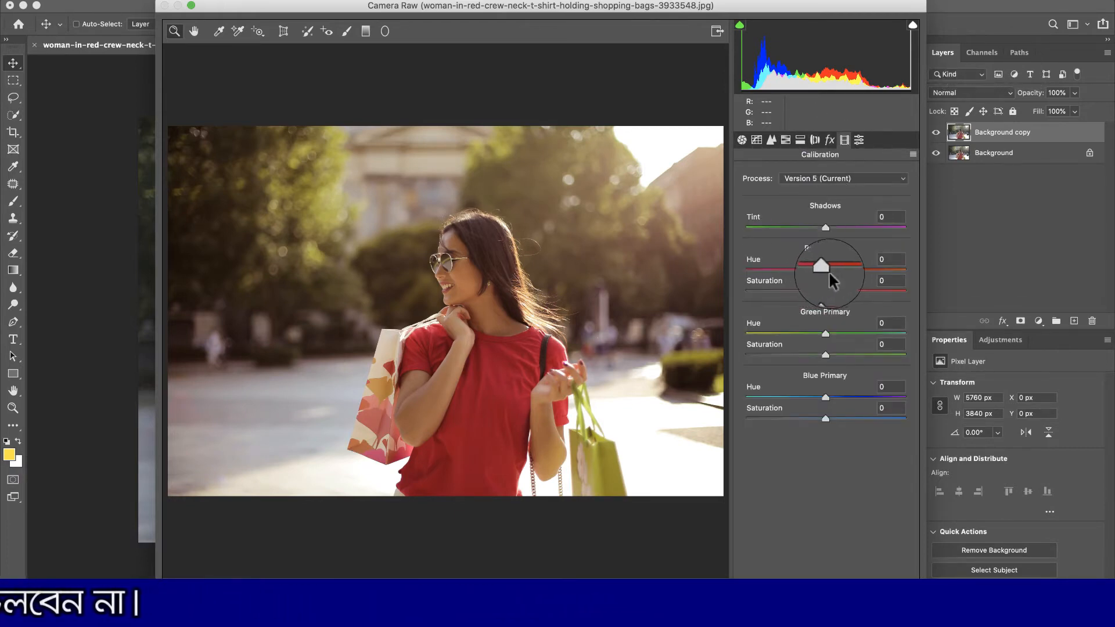
{"action": "left_click_drag", "start_coordinate": [828, 269], "coordinate": [959, 268]}
{"action": "left_click_drag", "start_coordinate": [826, 291], "coordinate": [793, 290]}
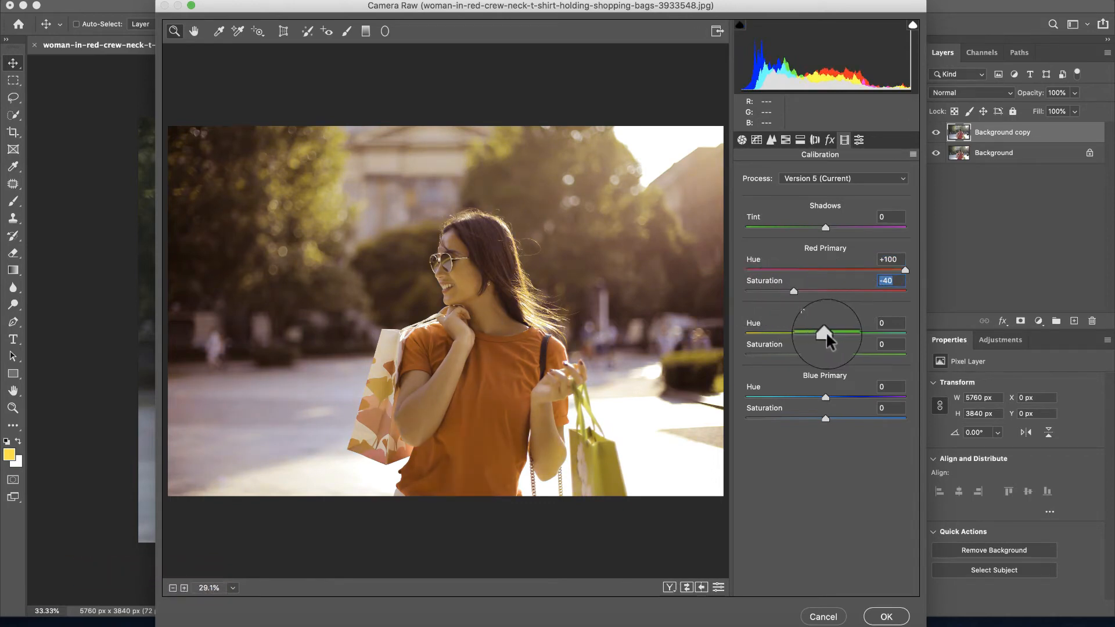
{"action": "left_click_drag", "start_coordinate": [825, 333], "coordinate": [778, 356]}
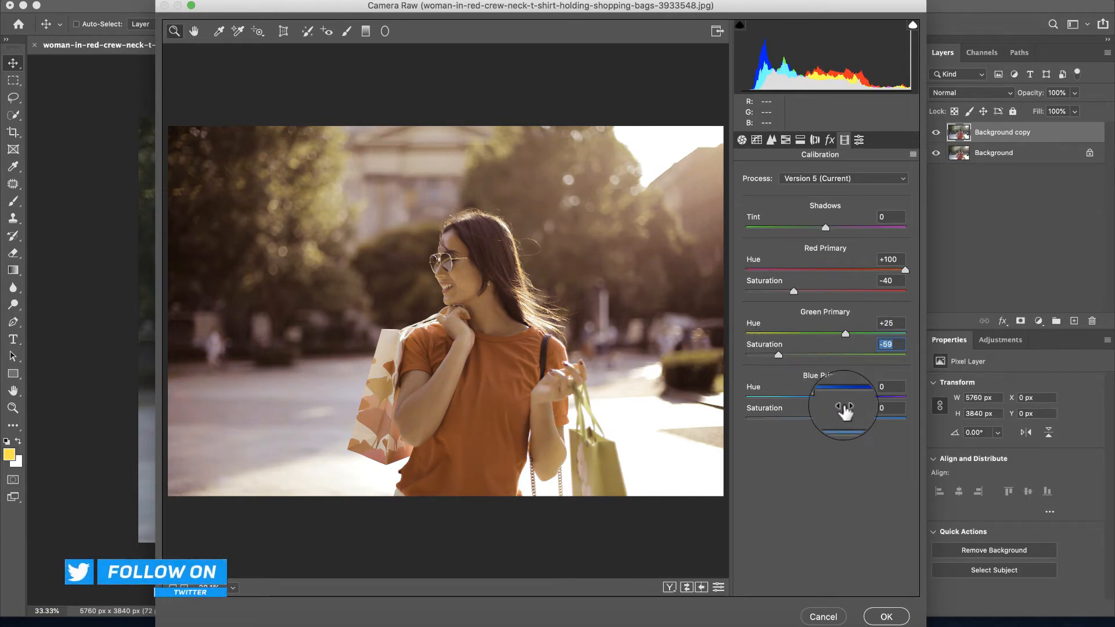
Step: Calibrate the Blue Primary to hue -36 and saturation +74, and set the shadows tint to -20
{"action": "left_click_drag", "start_coordinate": [830, 419], "coordinate": [885, 421]}
{"action": "left_click_drag", "start_coordinate": [825, 397], "coordinate": [874, 402]}
{"action": "left_click_drag", "start_coordinate": [715, 393], "coordinate": [797, 399]}
{"action": "mouse_move", "coordinate": [816, 226]}
{"action": "left_mouse_down"}
{"action": "mouse_move", "coordinate": [727, 235]}
{"action": "mouse_move", "coordinate": [807, 235]}
{"action": "left_mouse_up"}
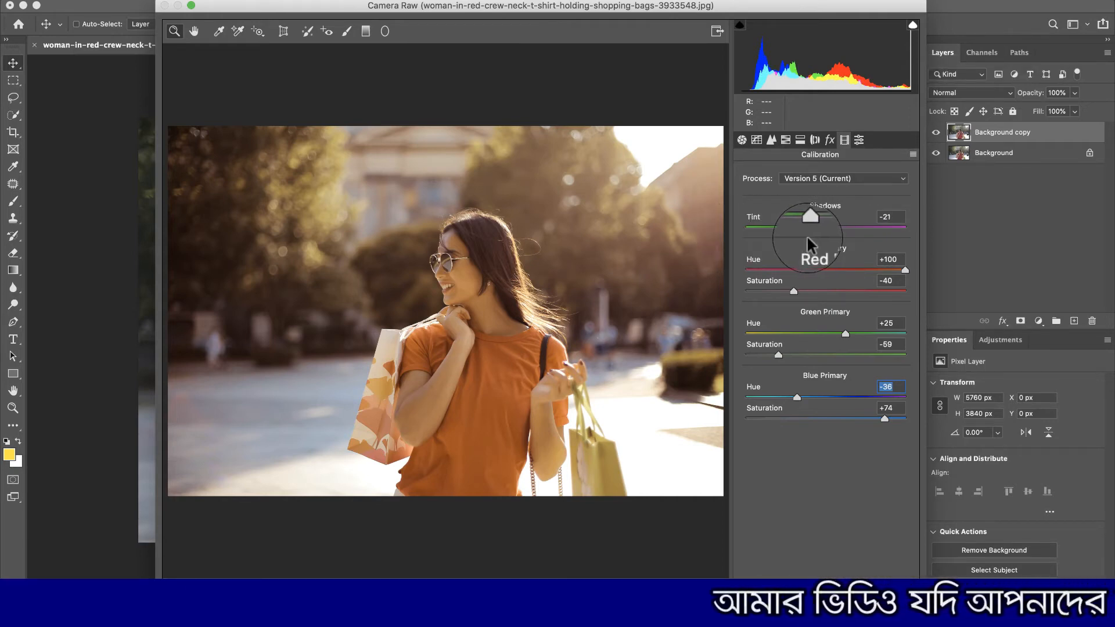
Step: Refine the calibration to Red Primary saturation -16, Green Primary hue +100 and saturation -100, and Blue Primary hue -81 and saturation +100
{"action": "mouse_move", "coordinate": [806, 291]}
{"action": "left_mouse_down"}
{"action": "mouse_move", "coordinate": [797, 288]}
{"action": "mouse_move", "coordinate": [862, 288]}
{"action": "mouse_move", "coordinate": [765, 285]}
{"action": "mouse_move", "coordinate": [813, 288]}
{"action": "left_mouse_up"}
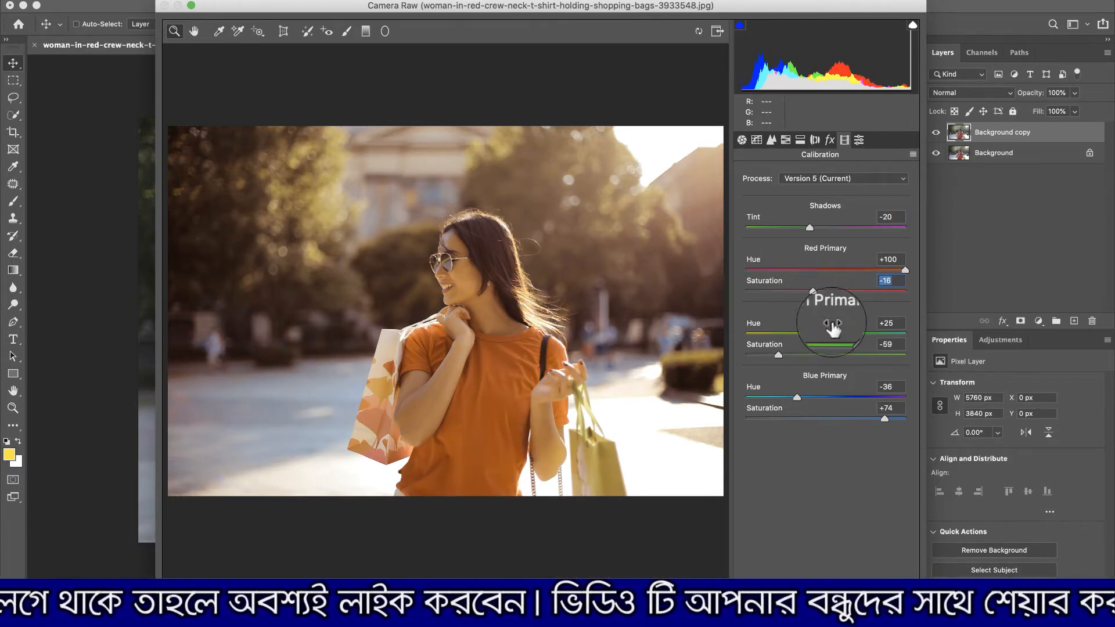
{"action": "left_click_drag", "start_coordinate": [780, 360], "coordinate": [729, 365]}
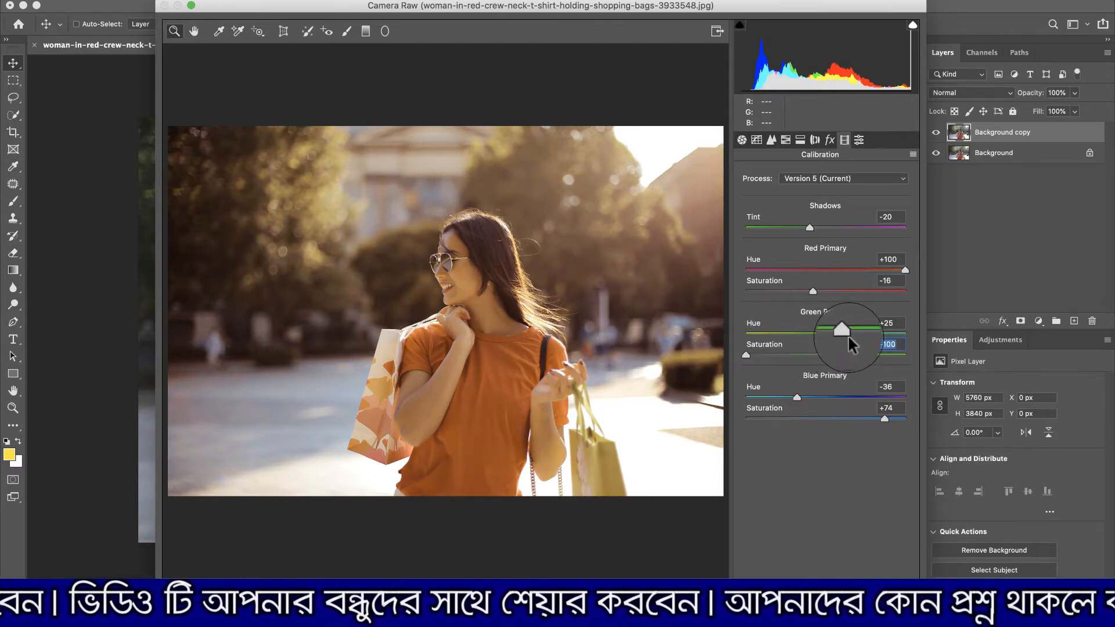
{"action": "left_click_drag", "start_coordinate": [845, 334], "coordinate": [929, 332]}
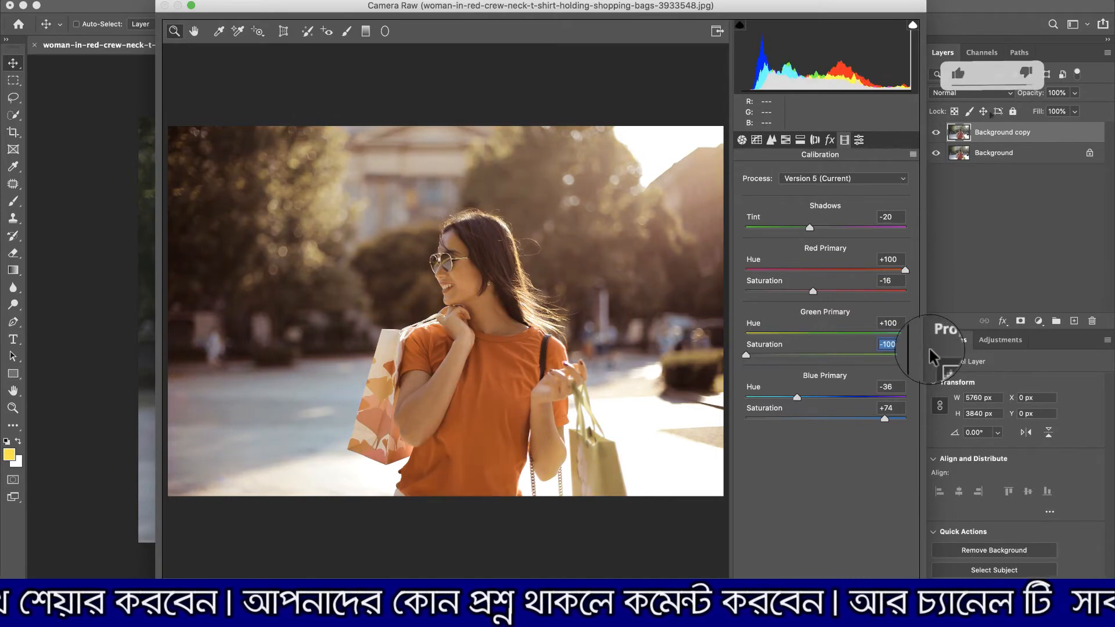
{"action": "key", "text": "shift+Tab"}
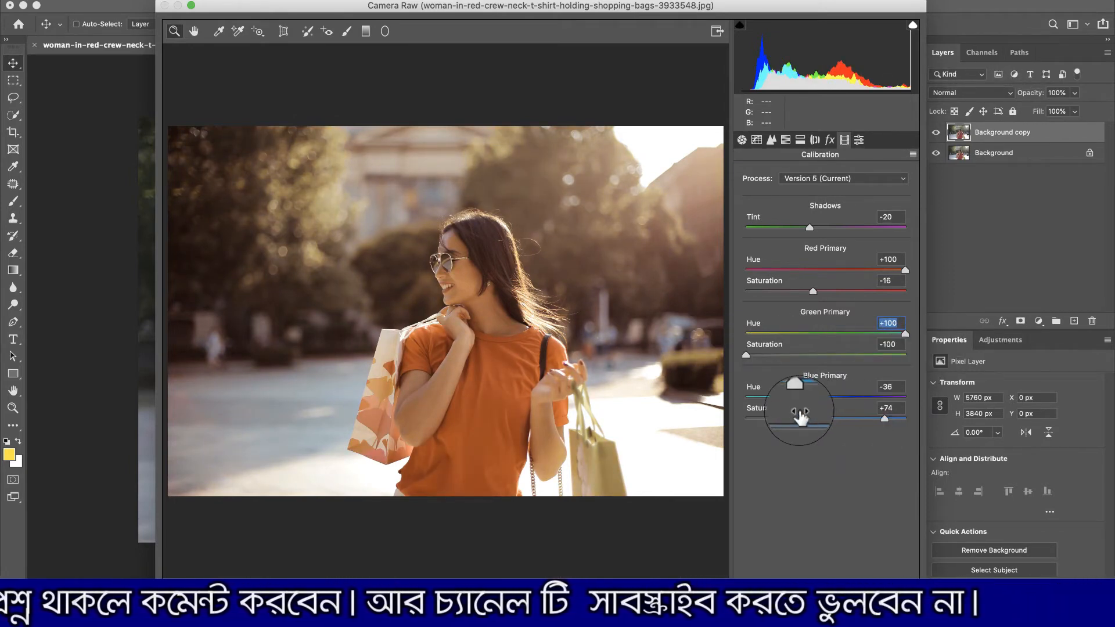
{"action": "left_click_drag", "start_coordinate": [797, 398], "coordinate": [761, 399]}
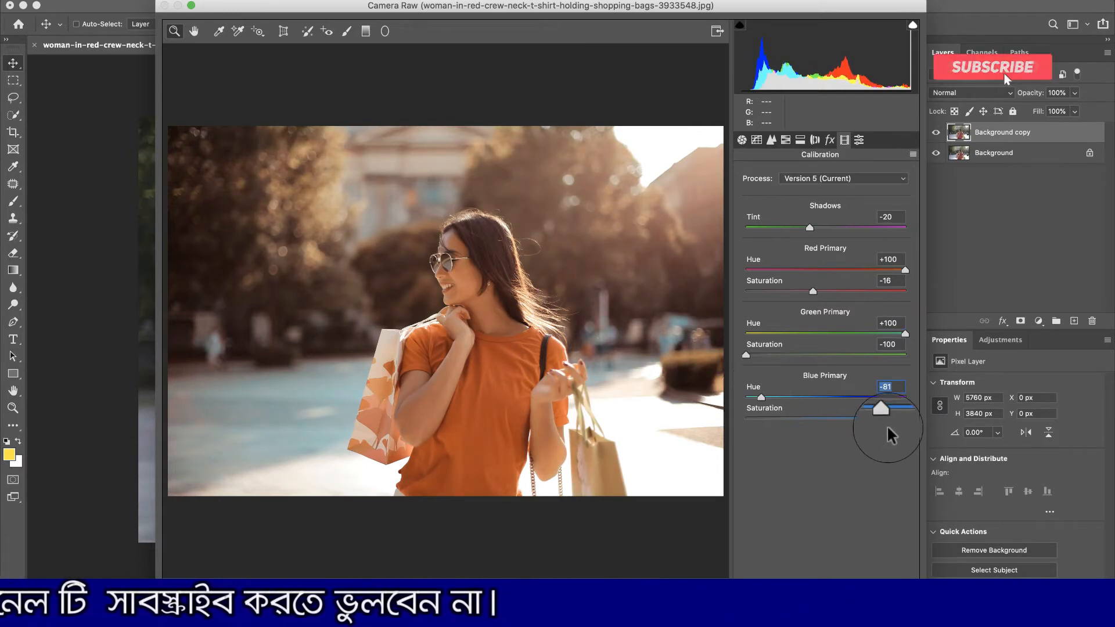
{"action": "left_click_drag", "start_coordinate": [885, 420], "coordinate": [924, 414]}
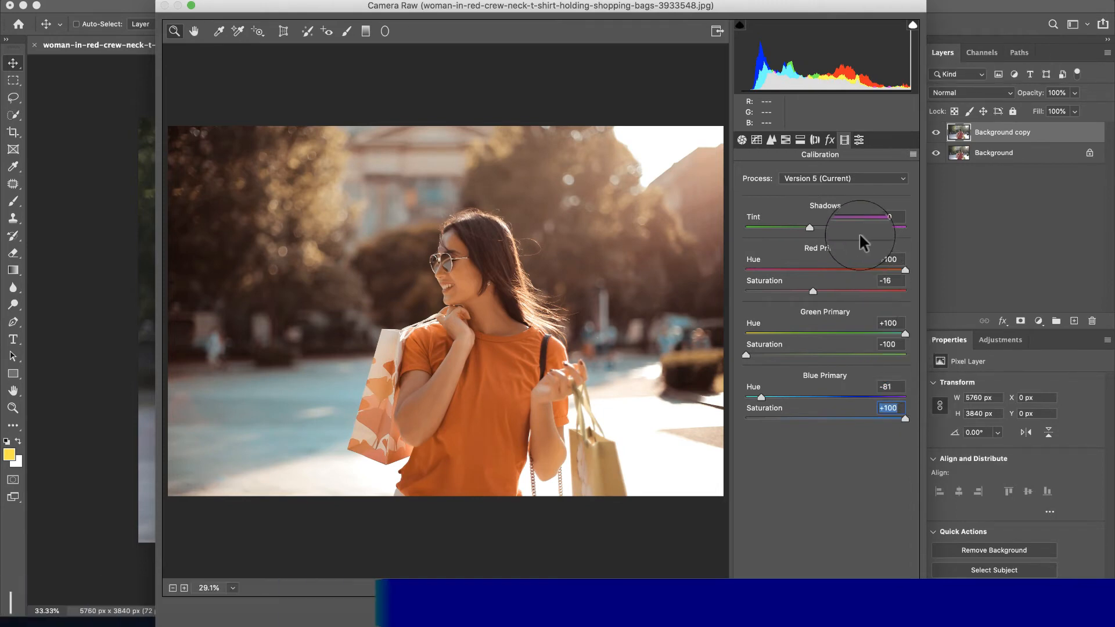
{"action": "left_click", "coordinate": [859, 140]}
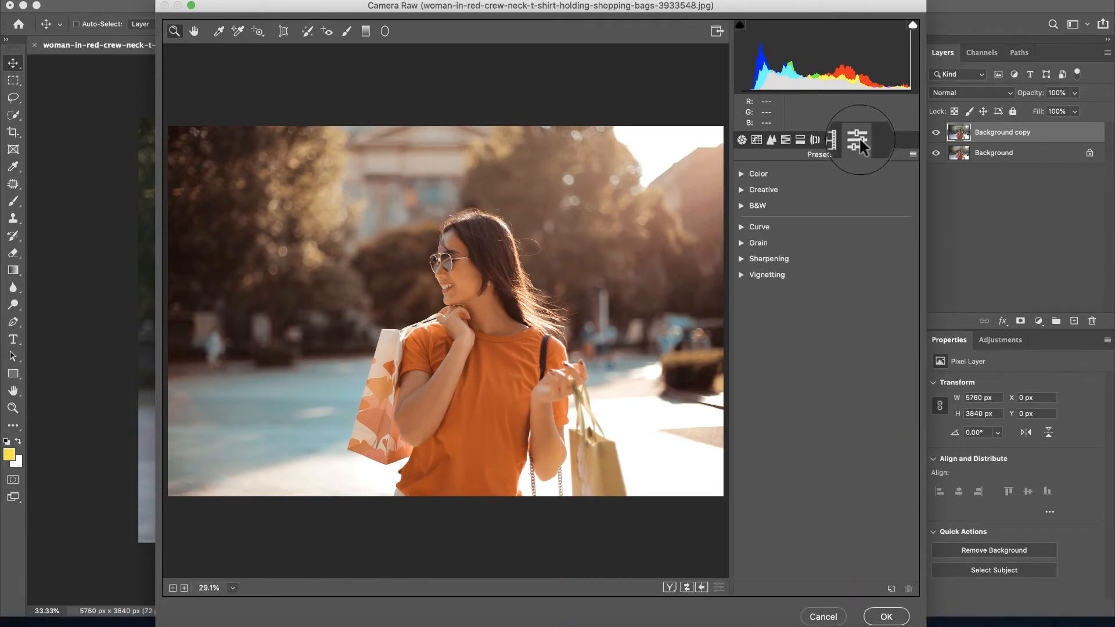
{"action": "left_click", "coordinate": [757, 140]}
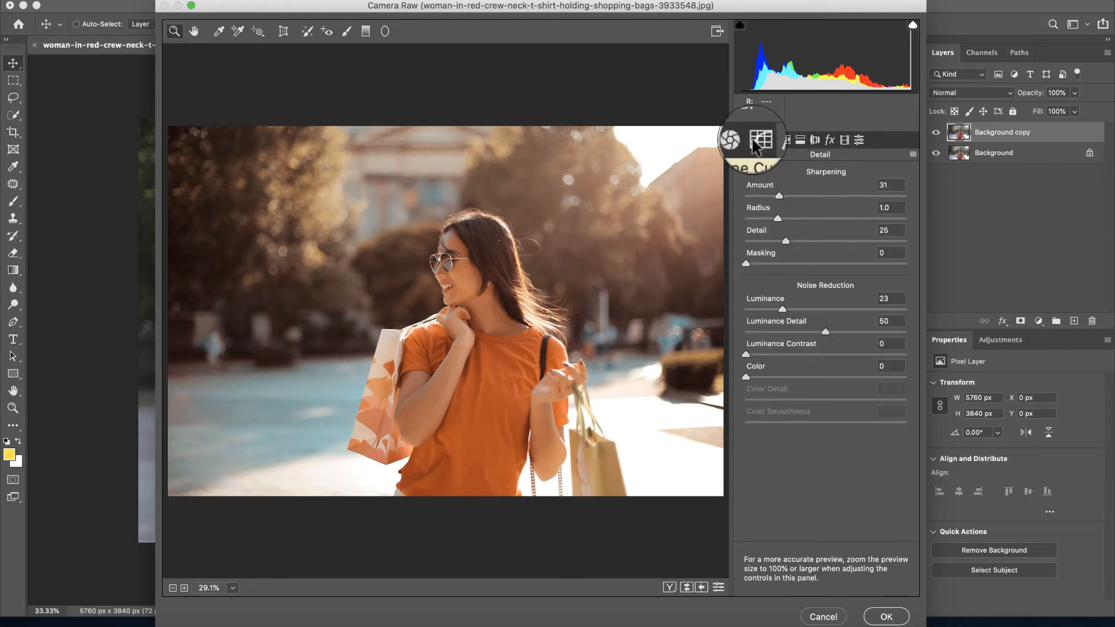
{"action": "left_click", "coordinate": [742, 139]}
Step: Set the HSL saturation to Blues +35, Oranges +14 and Reds +33
{"action": "left_click", "coordinate": [786, 140]}
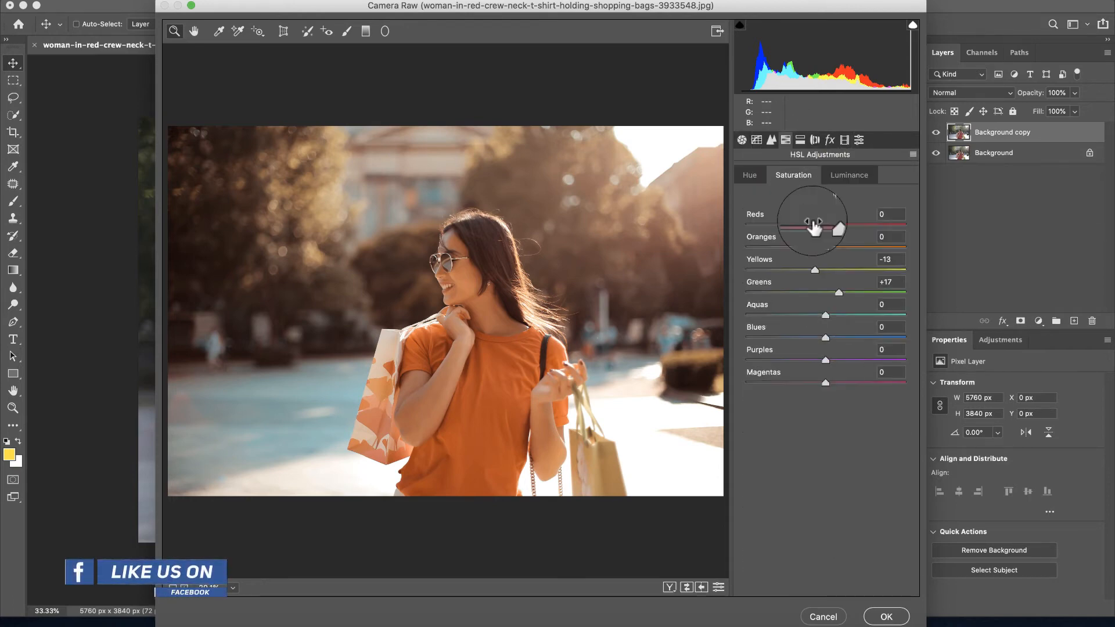
{"action": "left_click_drag", "start_coordinate": [827, 332], "coordinate": [853, 356]}
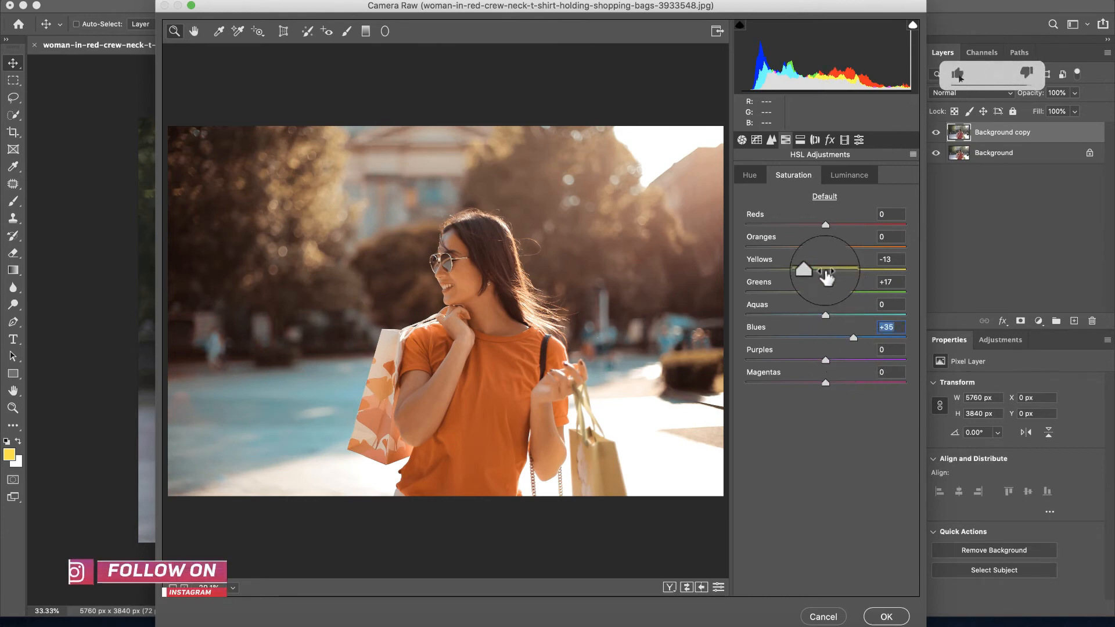
{"action": "left_click_drag", "start_coordinate": [824, 250], "coordinate": [860, 239]}
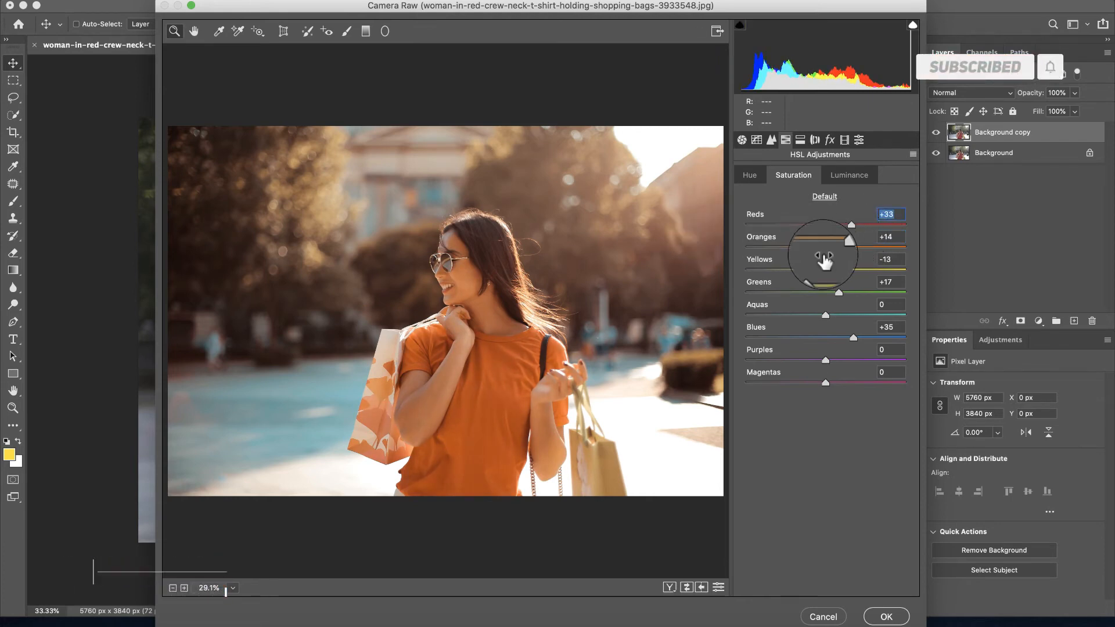
Step: Shift the HSL hues to Oranges +51, Reds +35, Greens -14 and Aquas -49
{"action": "left_click", "coordinate": [750, 175]}
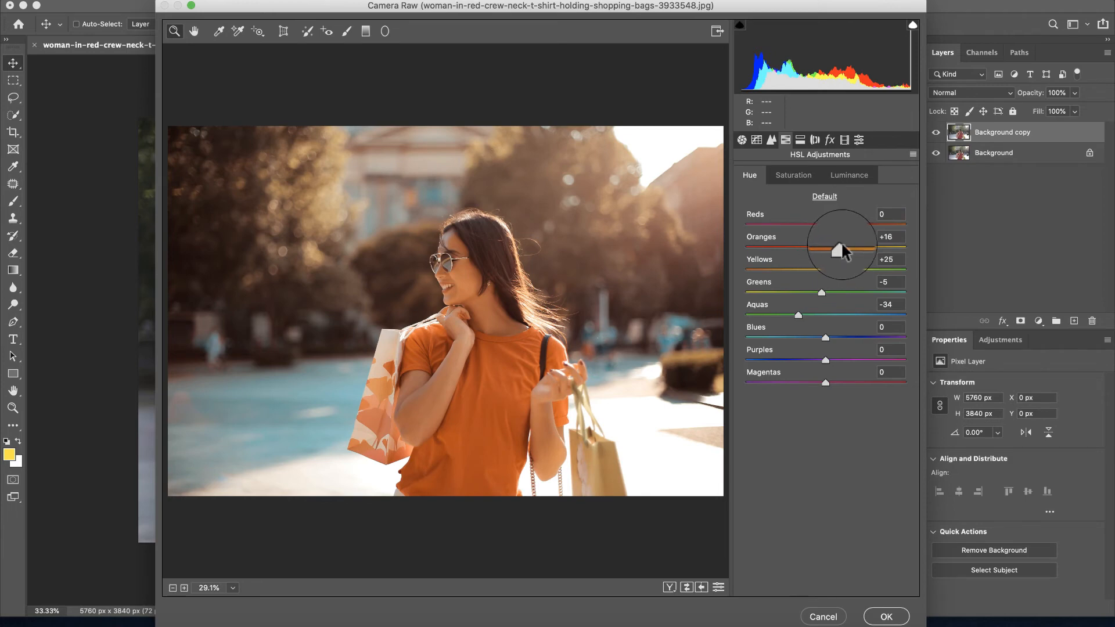
{"action": "left_click_drag", "start_coordinate": [841, 251], "coordinate": [868, 246]}
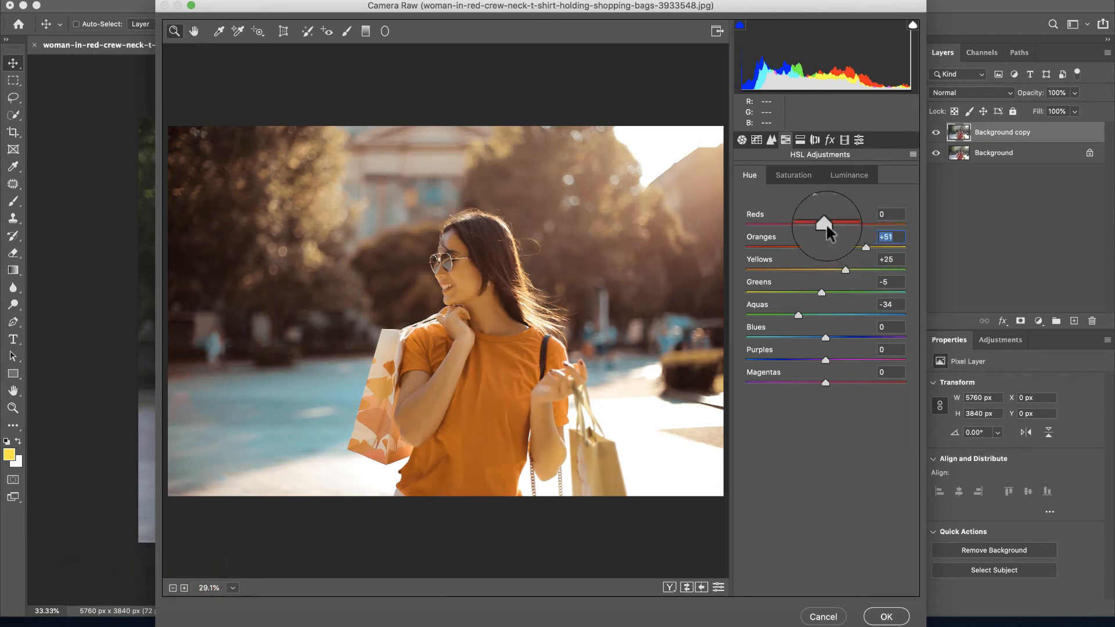
{"action": "left_click_drag", "start_coordinate": [775, 227], "coordinate": [854, 226]}
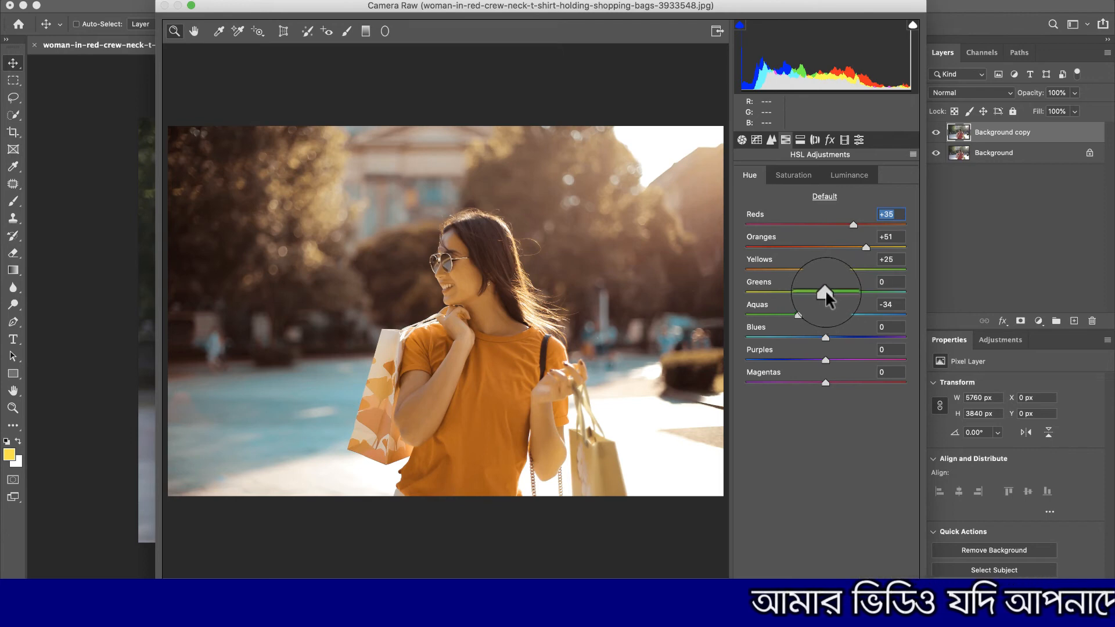
{"action": "mouse_move", "coordinate": [825, 294]}
{"action": "left_mouse_down"}
{"action": "mouse_move", "coordinate": [877, 294]}
{"action": "mouse_move", "coordinate": [792, 294]}
{"action": "mouse_move", "coordinate": [819, 298]}
{"action": "left_mouse_up"}
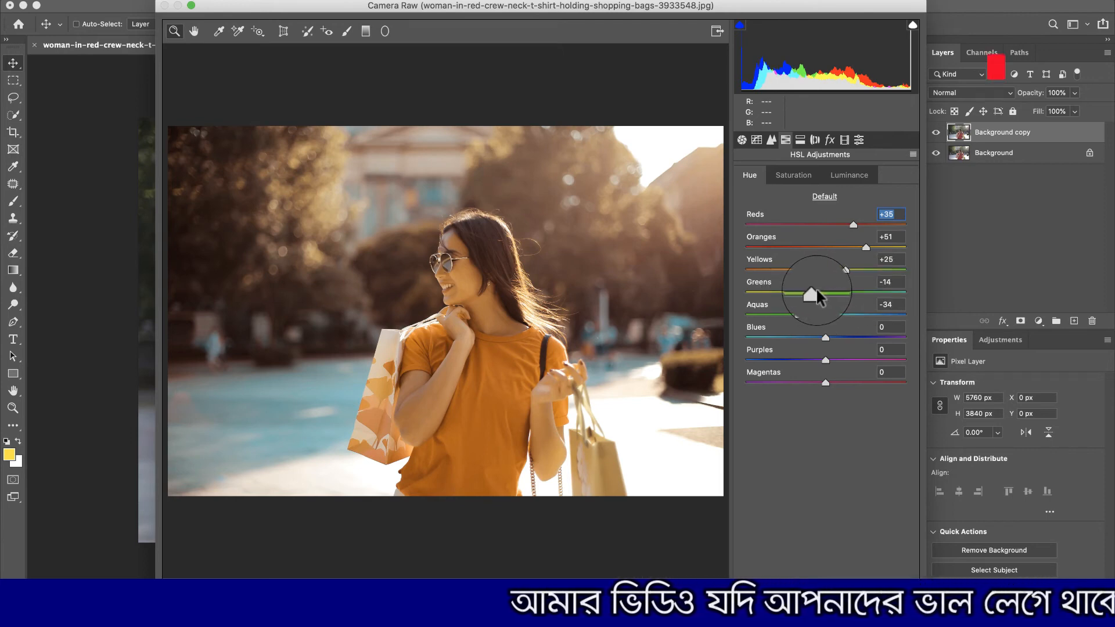
{"action": "left_click", "coordinate": [796, 317]}
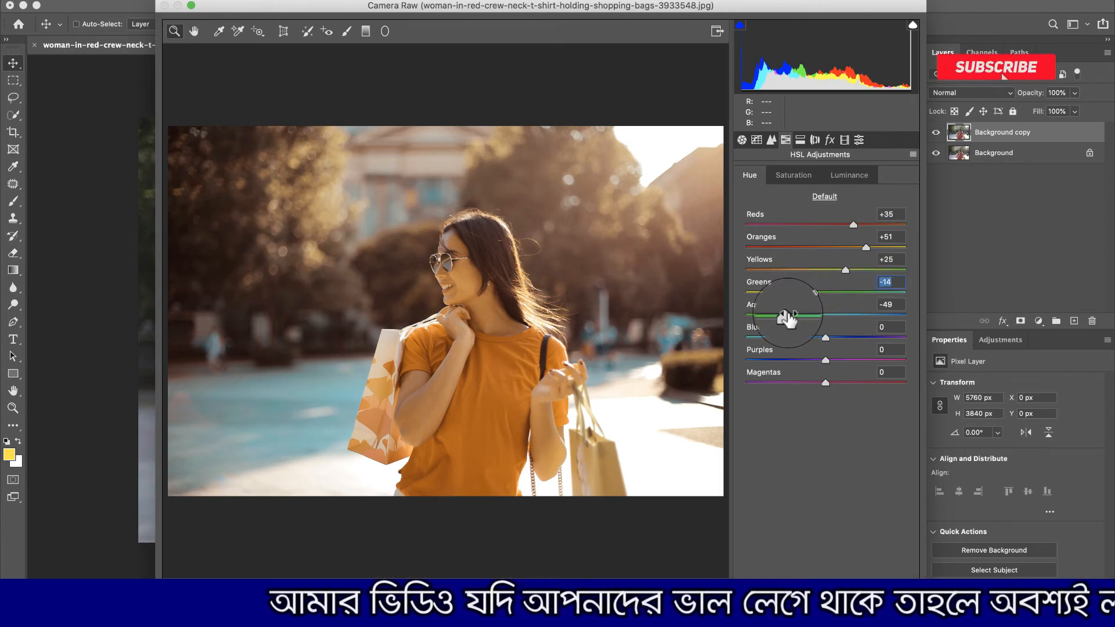
Step: Raise the HSL luminance of the Oranges to +28
{"action": "left_click", "coordinate": [852, 175]}
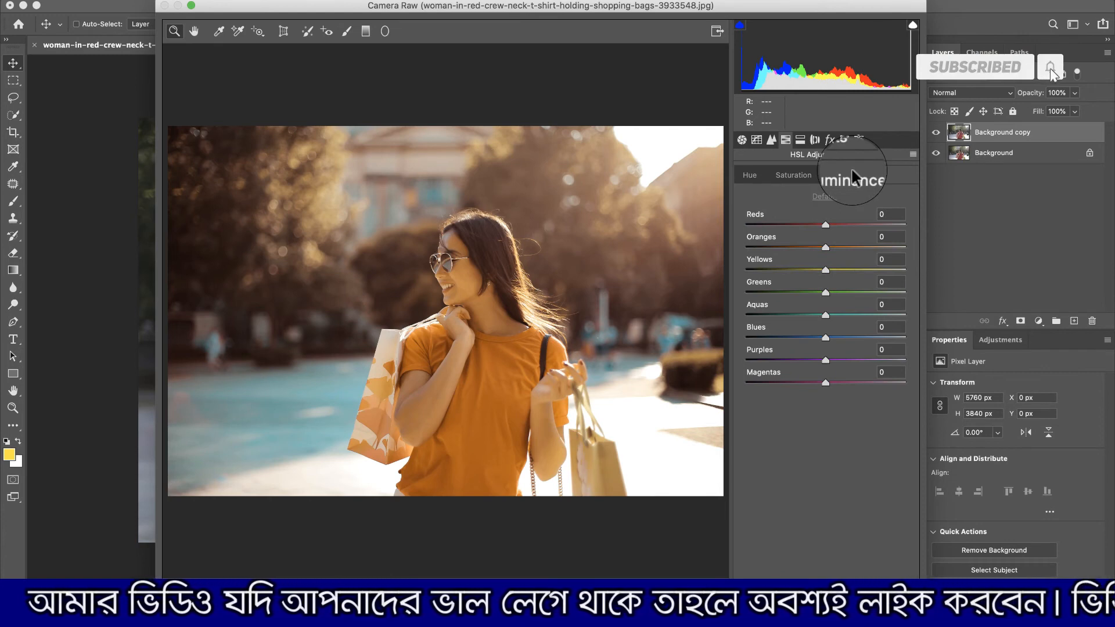
{"action": "left_click_drag", "start_coordinate": [824, 247], "coordinate": [847, 249]}
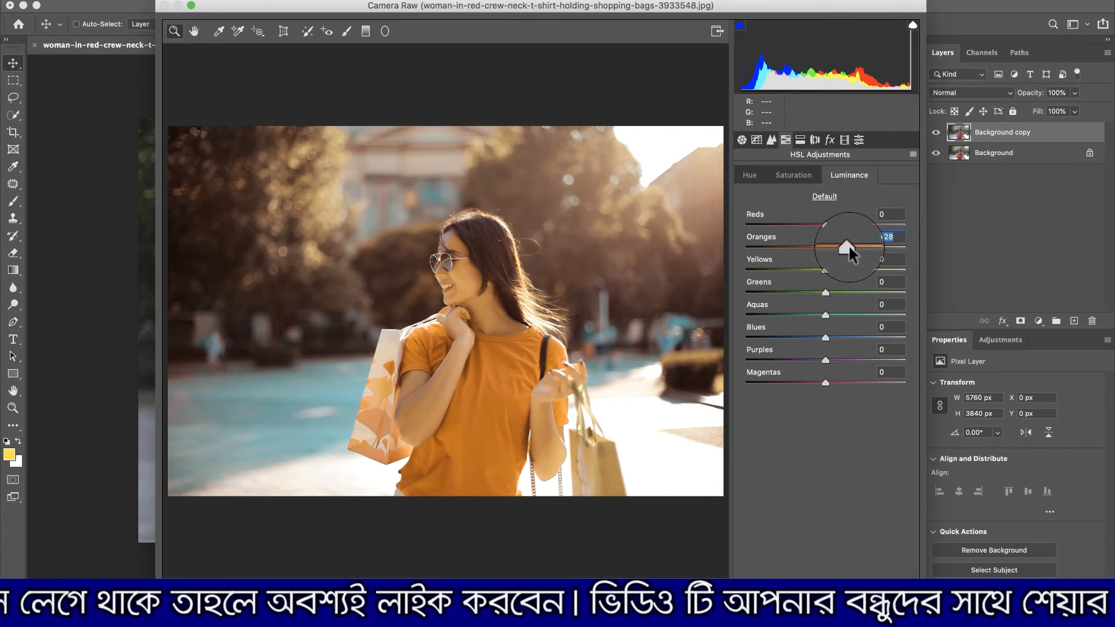
Step: Raise the HSL luminance to Yellows +25, Greens +16 and Aquas +21
{"action": "mouse_move", "coordinate": [827, 269]}
{"action": "left_mouse_down"}
{"action": "mouse_move", "coordinate": [851, 271]}
{"action": "mouse_move", "coordinate": [810, 273]}
{"action": "mouse_move", "coordinate": [846, 273]}
{"action": "left_mouse_up"}
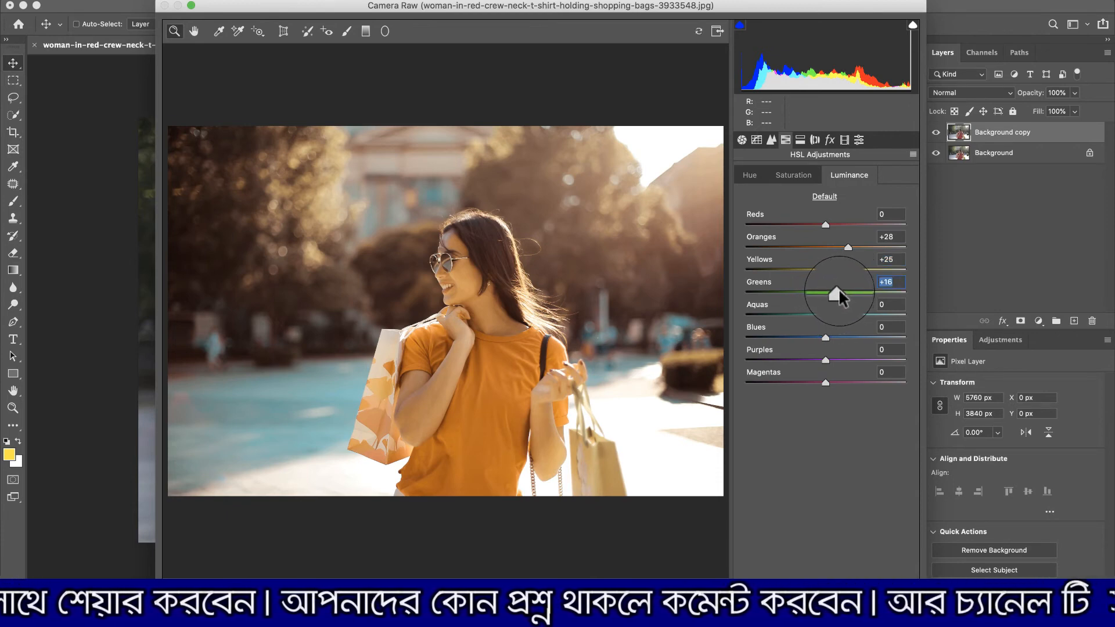
{"action": "left_click_drag", "start_coordinate": [831, 318], "coordinate": [846, 317]}
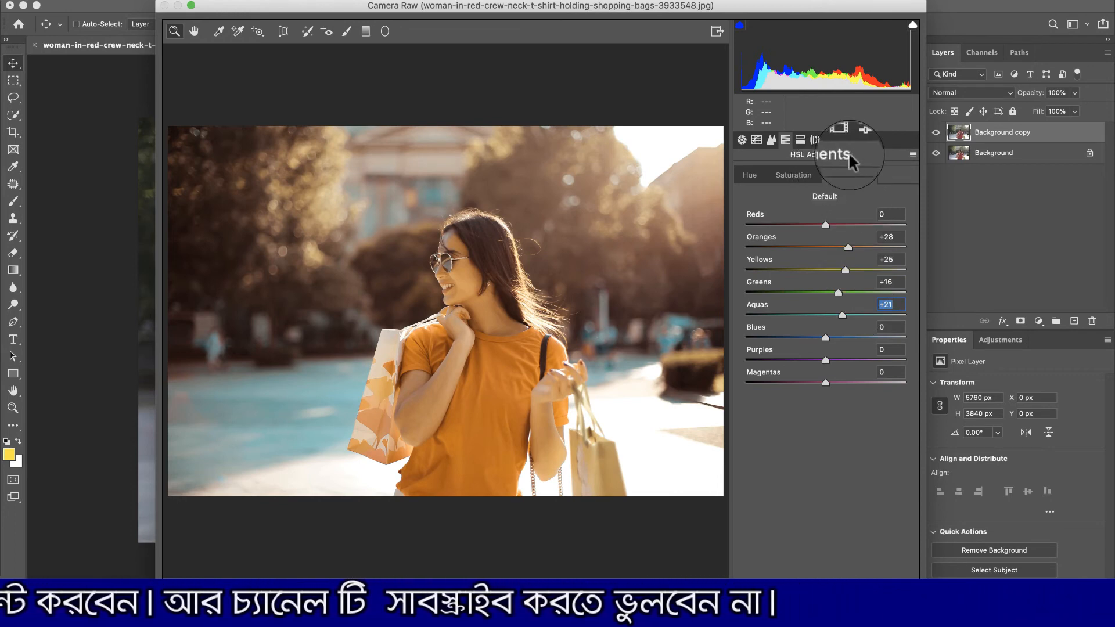
Step: Save the current Camera Raw settings with the Default subset as "Magic Orange.xmp" on the Desktop
{"action": "left_click", "coordinate": [846, 137]}
{"action": "left_click", "coordinate": [914, 153]}
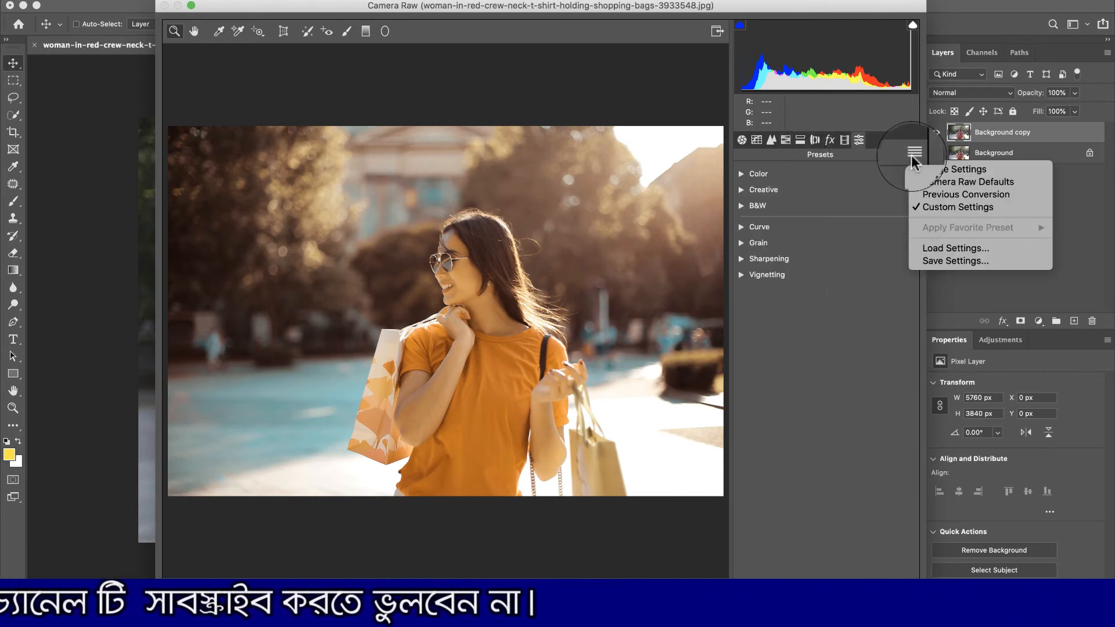
{"action": "left_click", "coordinate": [949, 265]}
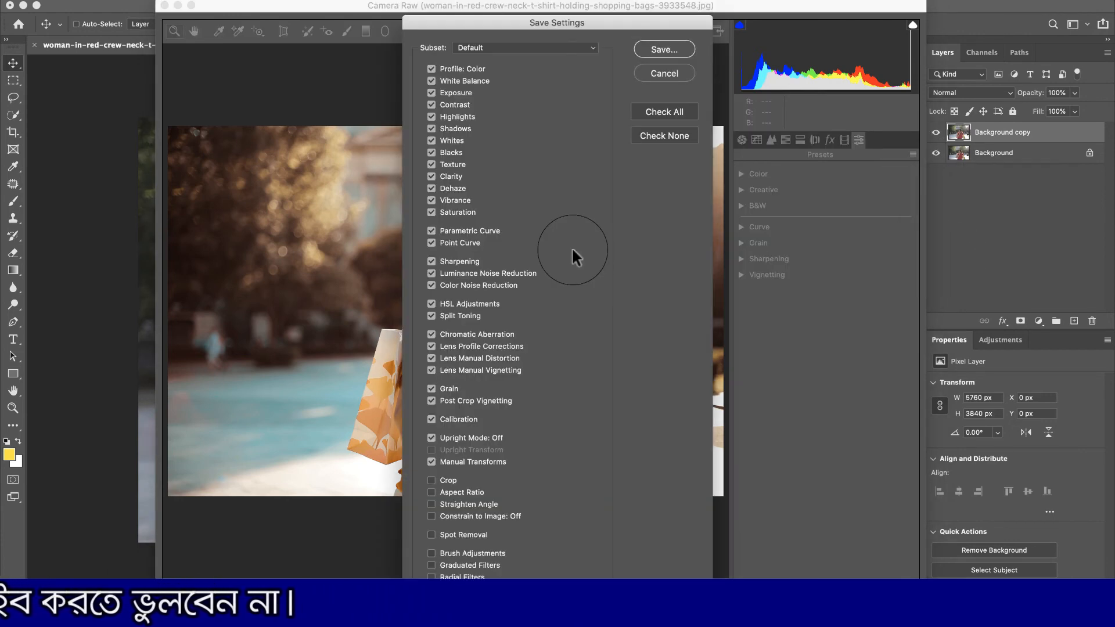
{"action": "left_click", "coordinate": [662, 51]}
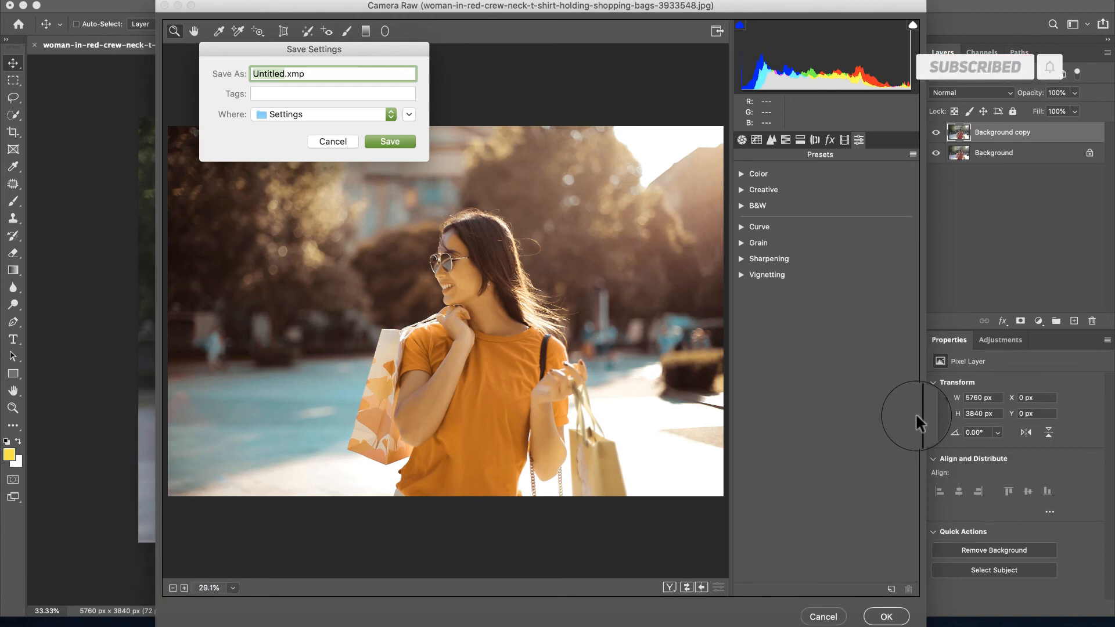
{"action": "type", "text": "M"}
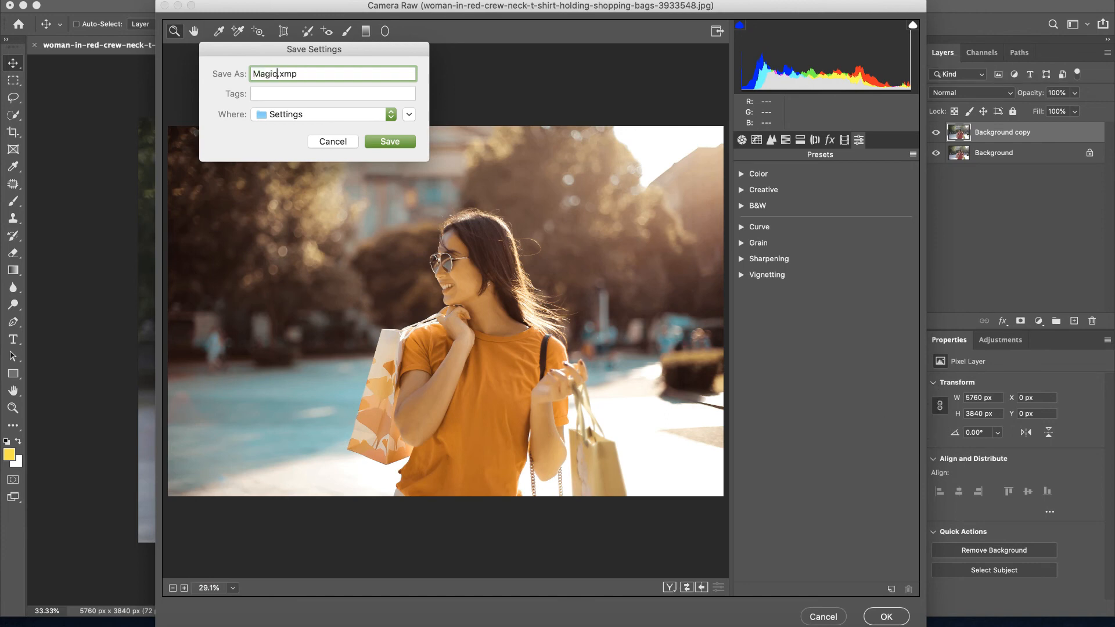
{"action": "type", "text": "agic Orange"}
{"action": "left_click", "coordinate": [351, 118]}
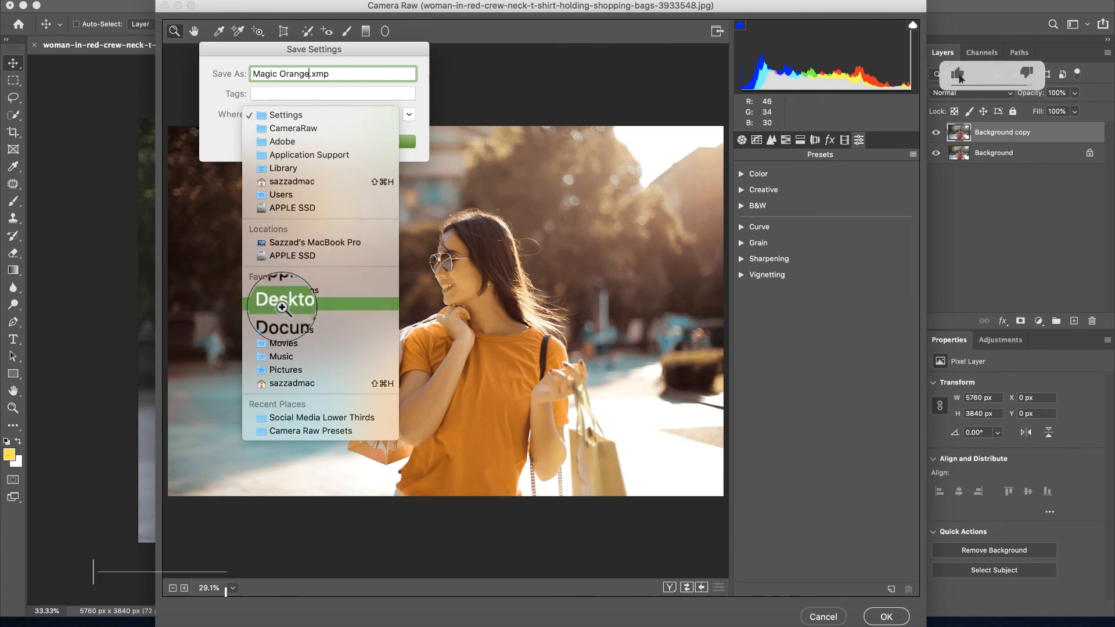
{"action": "key", "text": "Escape"}
{"action": "key", "text": "super+d"}
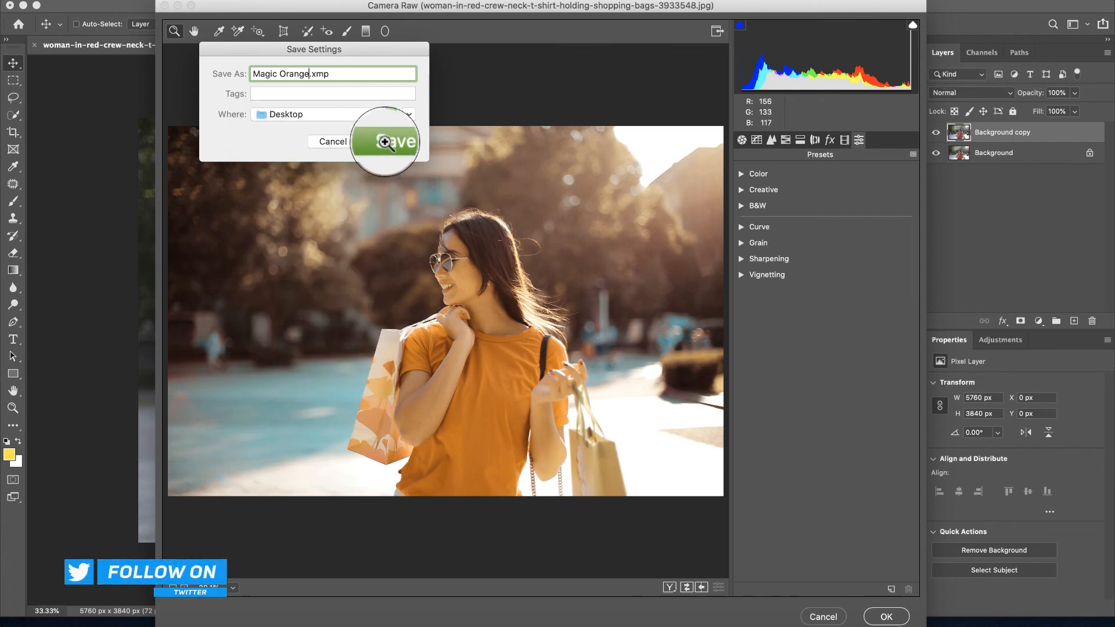
{"action": "left_click", "coordinate": [385, 142]}
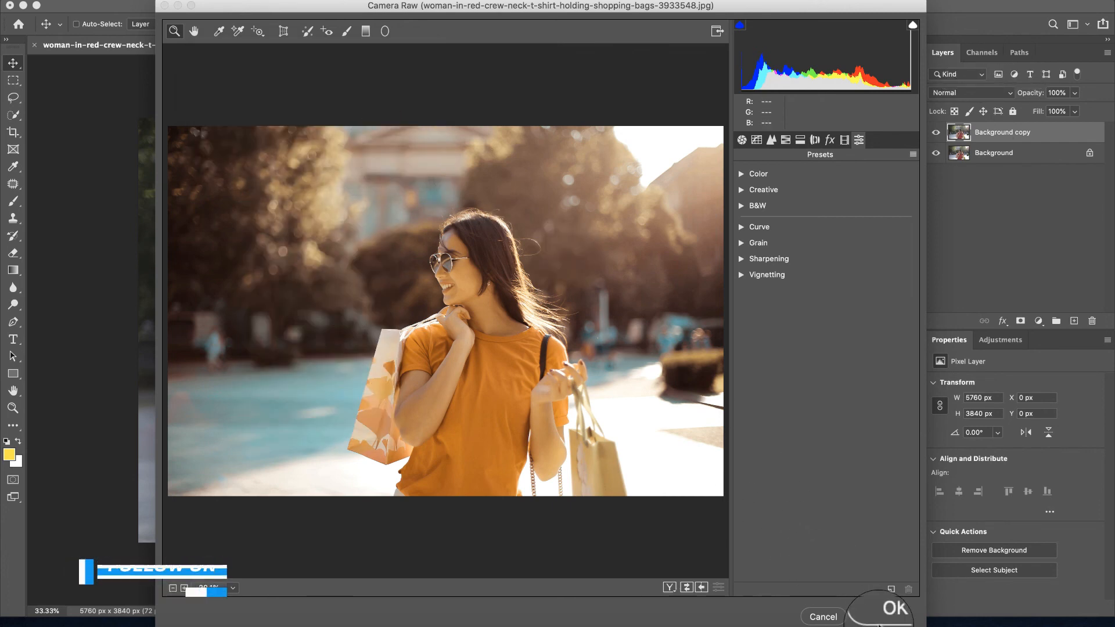
Step: Apply the Camera Raw adjustments and toggle the Background copy layer's visibility to compare the grade with the original photo
{"action": "left_click", "coordinate": [884, 616]}
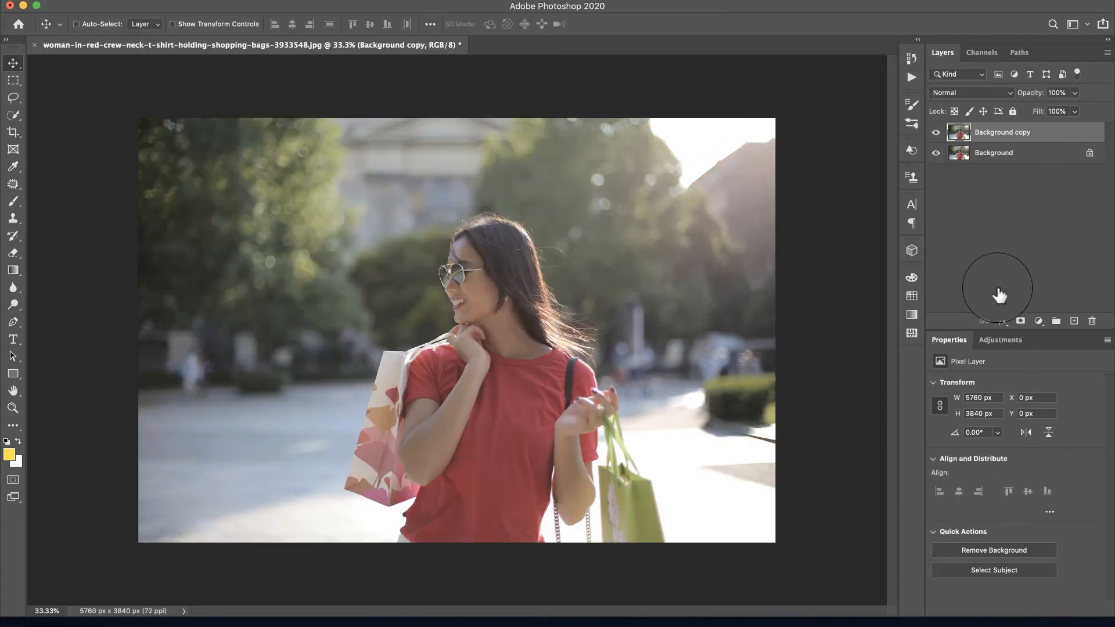
{"action": "left_click", "coordinate": [937, 134]}
{"action": "left_click", "coordinate": [936, 134]}
{"action": "left_click", "coordinate": [936, 133]}
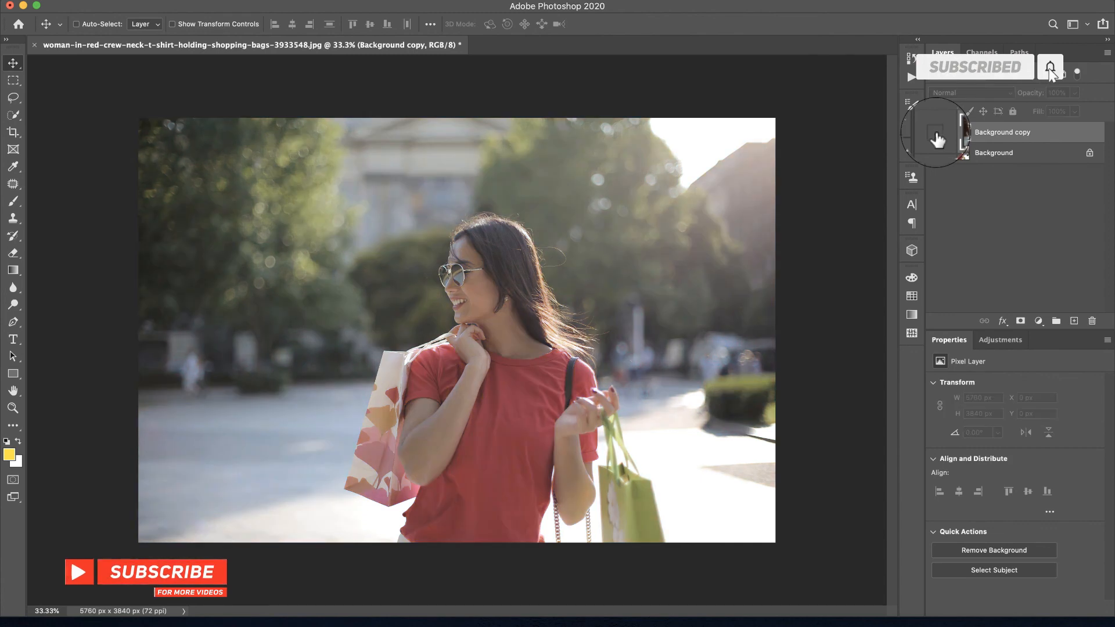
{"action": "left_click", "coordinate": [936, 135]}
{"action": "left_click", "coordinate": [936, 135]}
{"action": "left_click", "coordinate": [936, 134]}
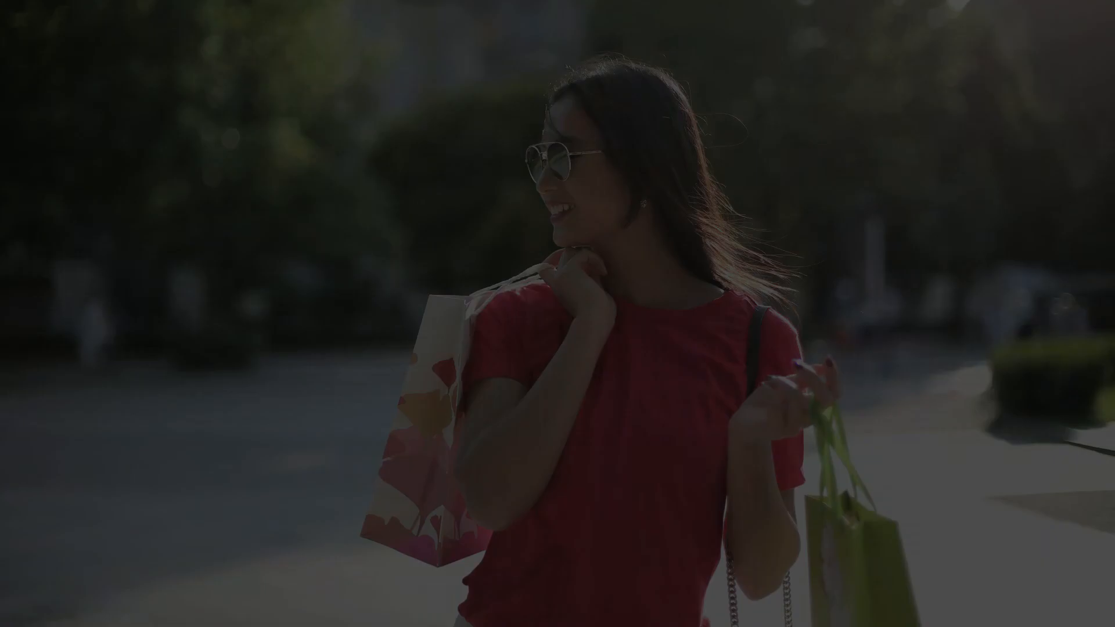